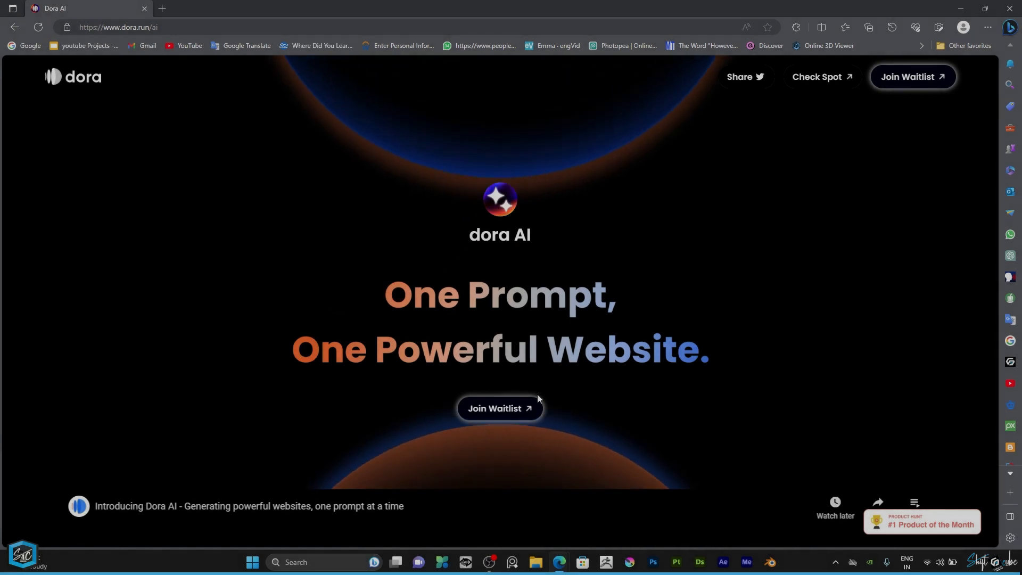
# - Join the Dora AI waitlist with an existing Google account and continue to the Dora editor
pyautogui.scroll(-2, 546, 391)
pyautogui.scroll(-4, 545, 393)
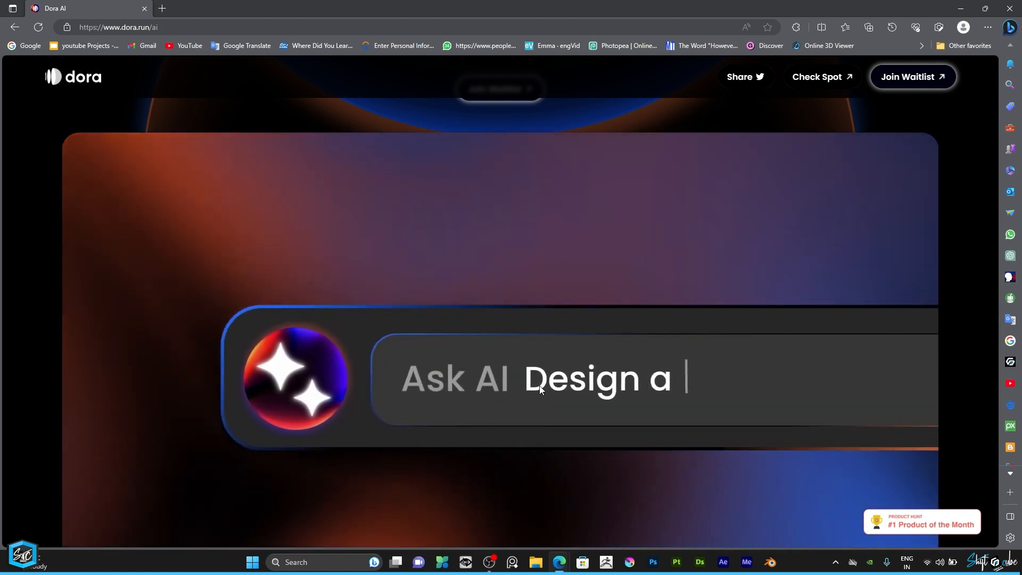
pyautogui.scroll(2, 660, 396)
pyautogui.scroll(3, 523, 412)
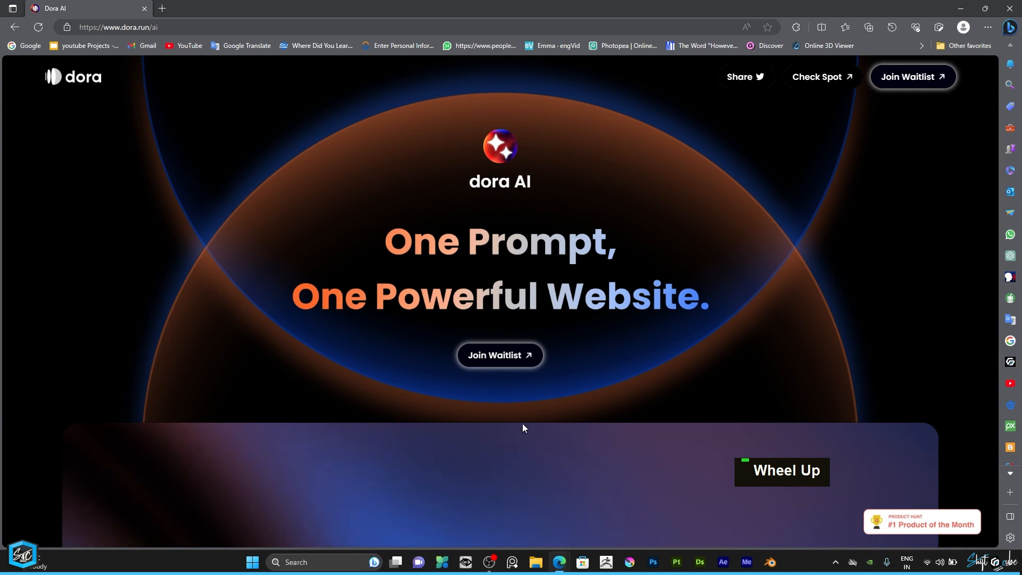
pyautogui.scroll(1, 501, 416)
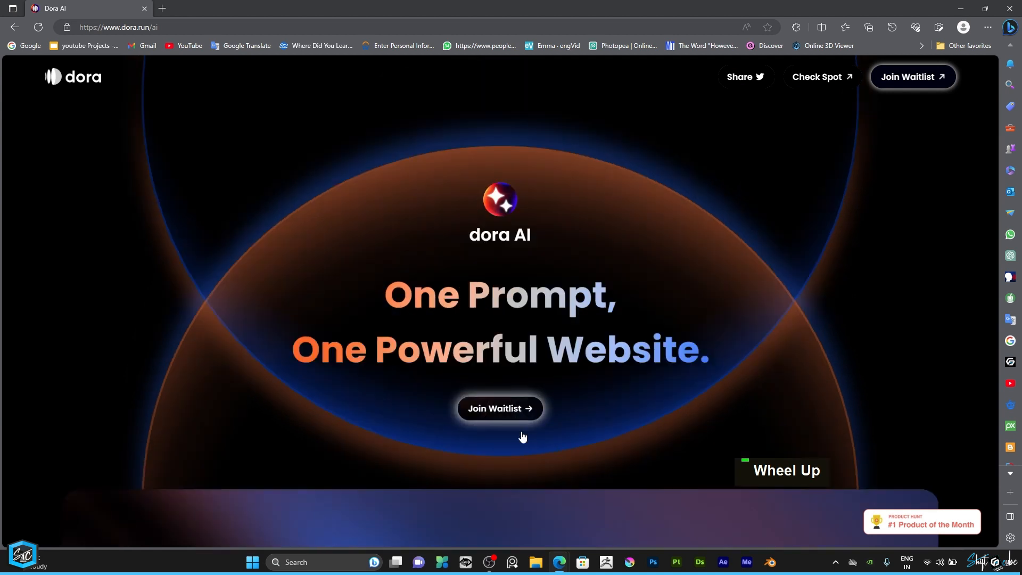
pyautogui.click(496, 416)
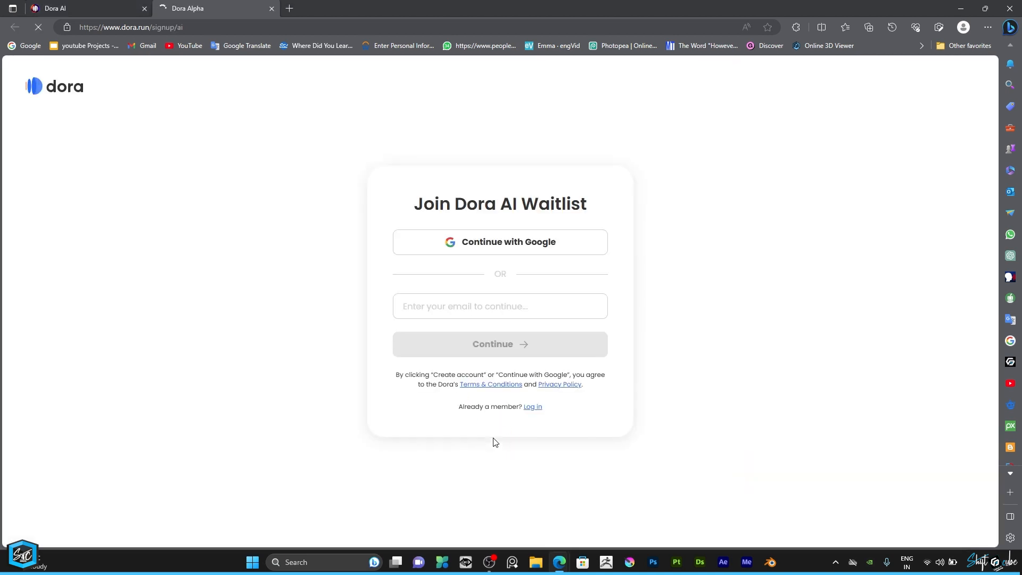
pyautogui.click(485, 297)
pyautogui.click(505, 250)
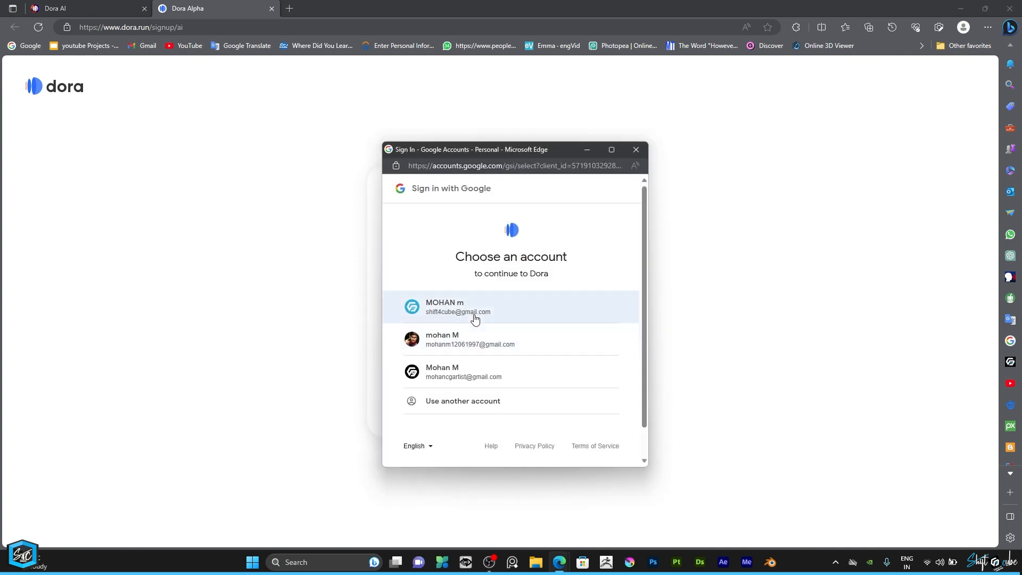
pyautogui.click(475, 319)
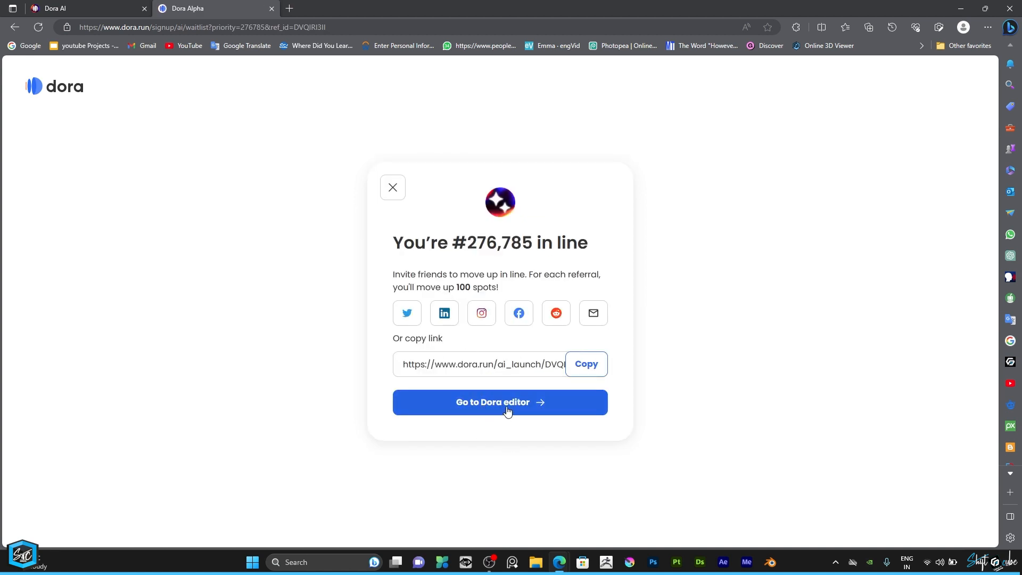
pyautogui.click(507, 408)
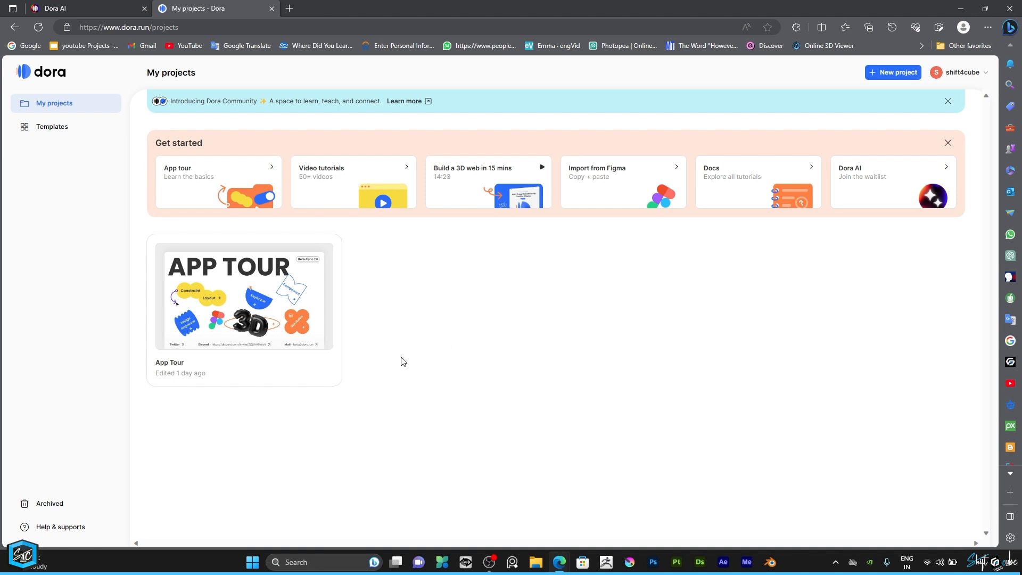
# - Open the live site of the DJI template from the templates gallery and examine its scroll animations
pyautogui.click(51, 129)
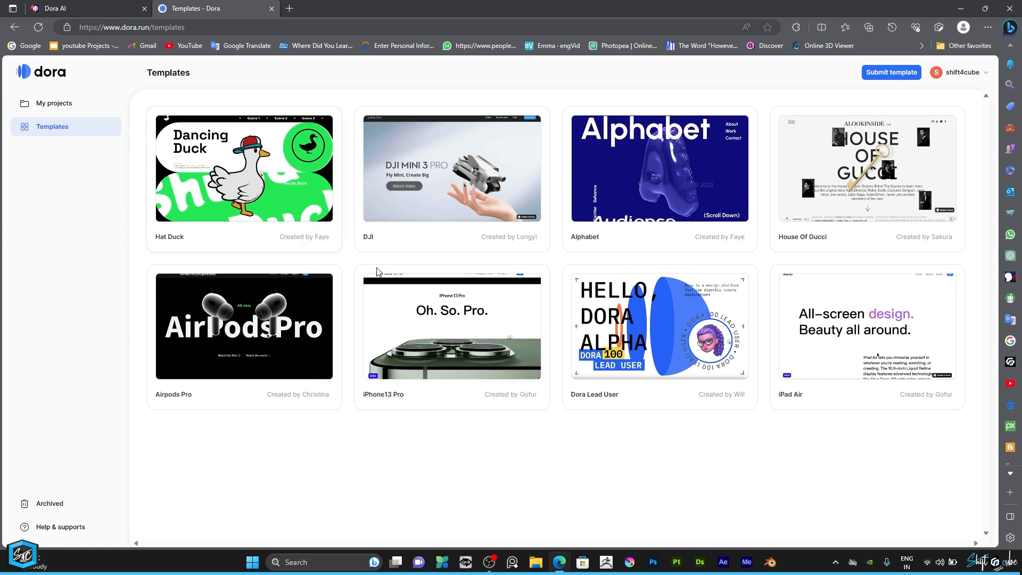
pyautogui.moveTo(323, 238)
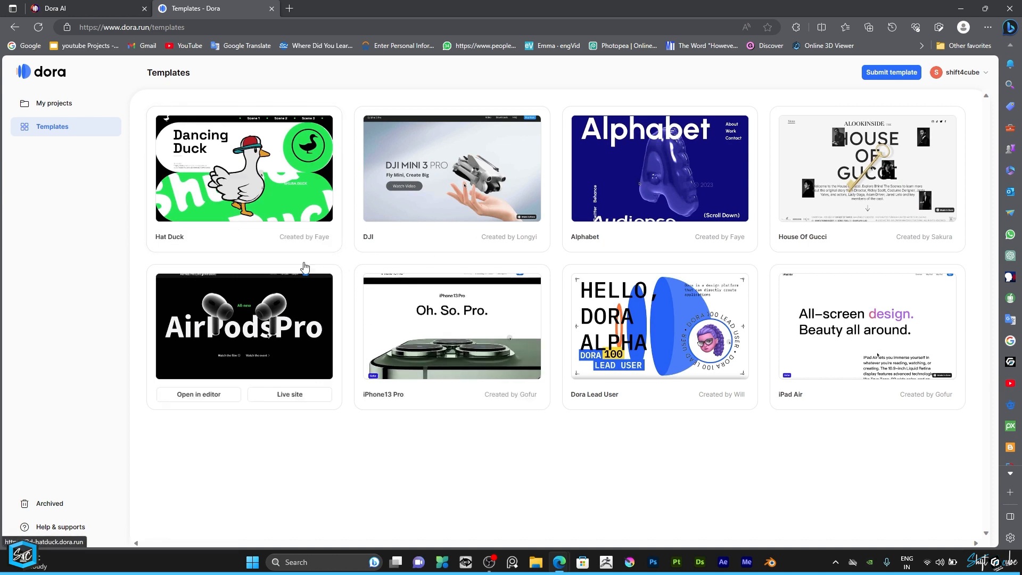
pyautogui.moveTo(459, 294)
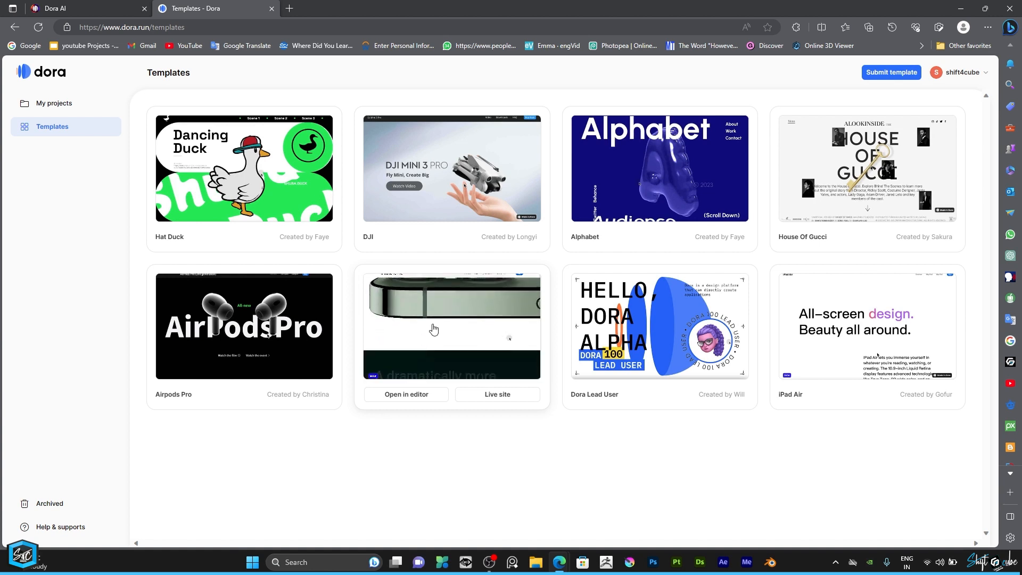
pyautogui.moveTo(484, 248)
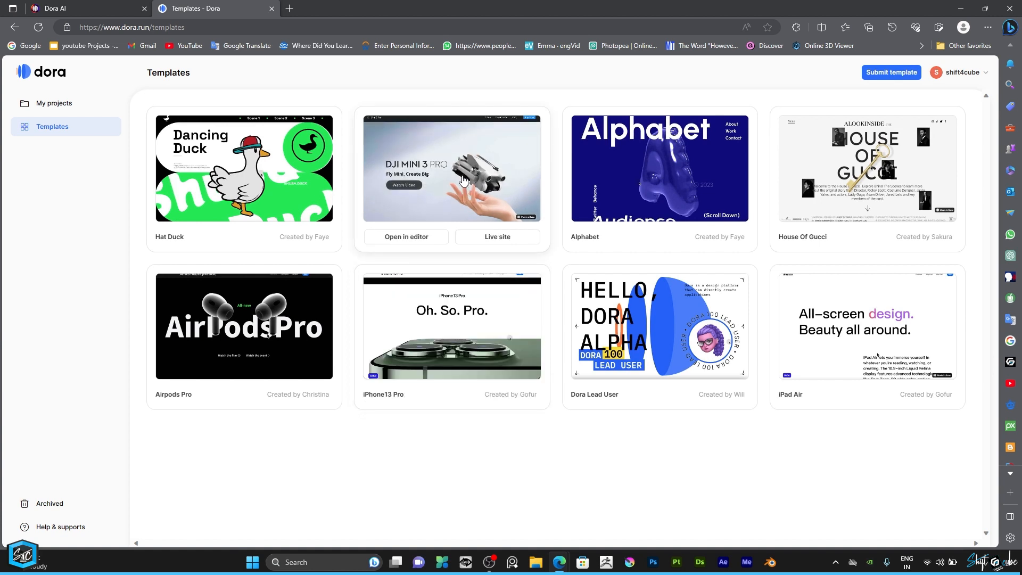
pyautogui.click(488, 240)
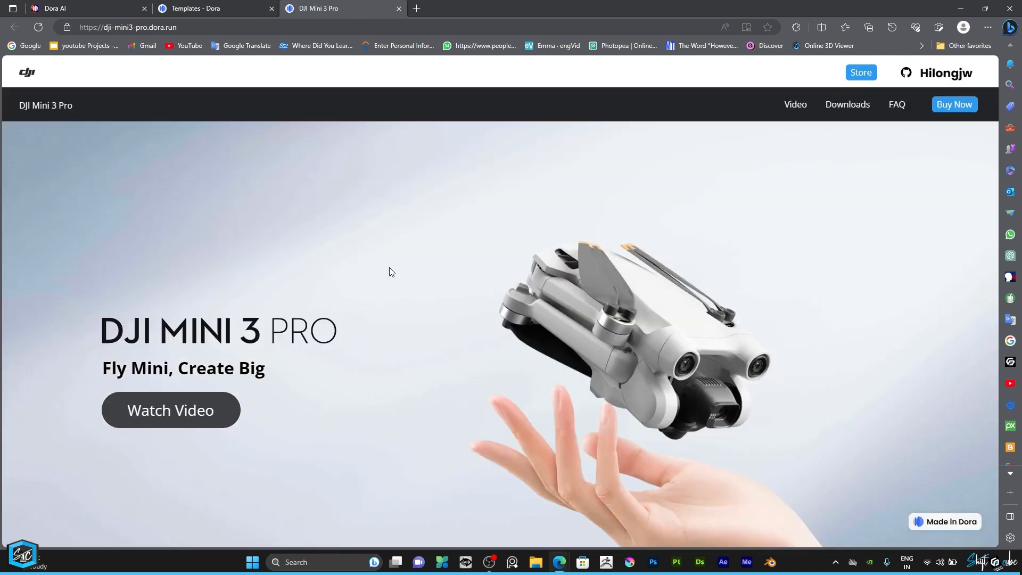
pyautogui.scroll(-3, 428, 273)
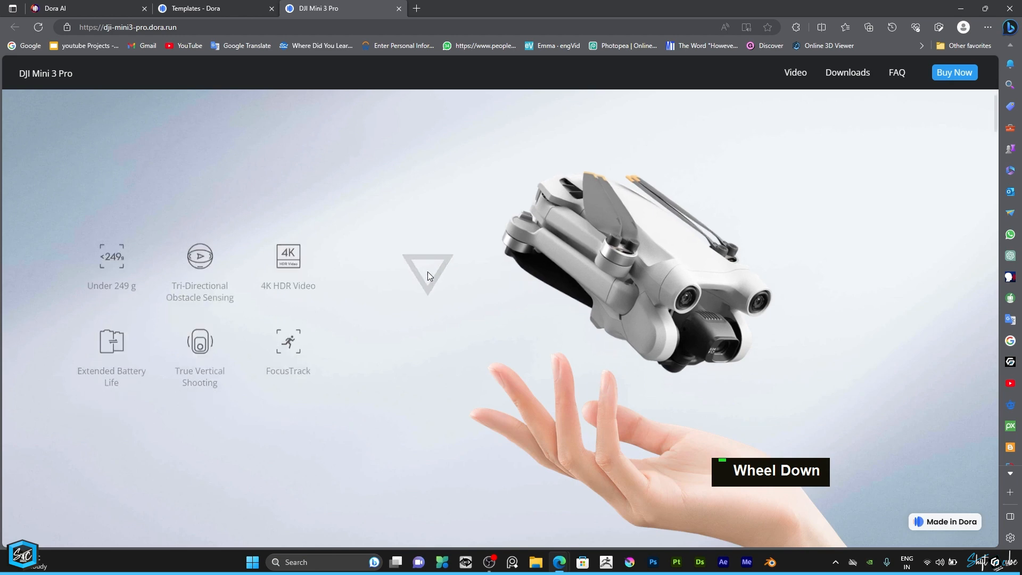
pyautogui.scroll(-5, 429, 272)
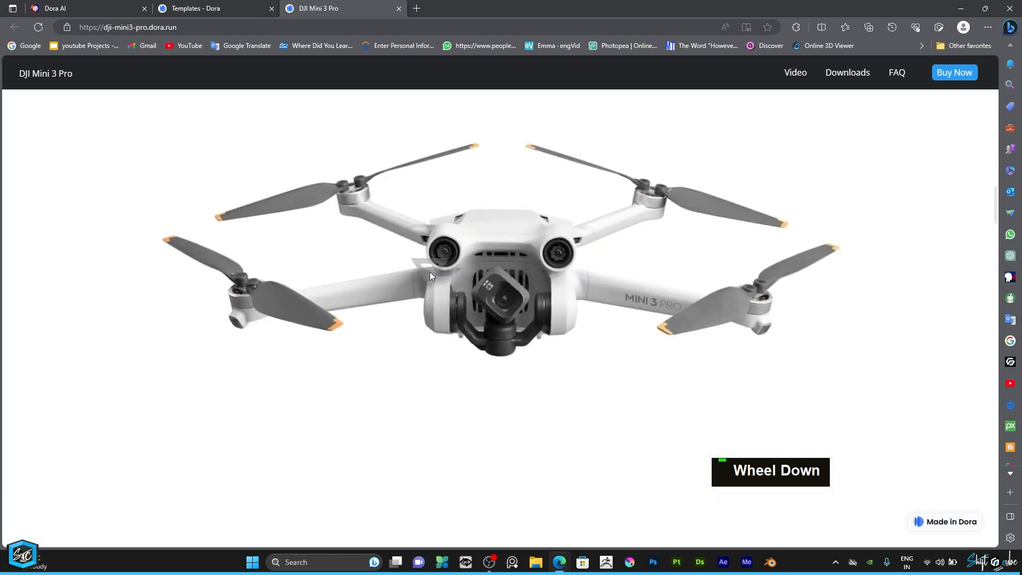
pyautogui.scroll(-5, 438, 292)
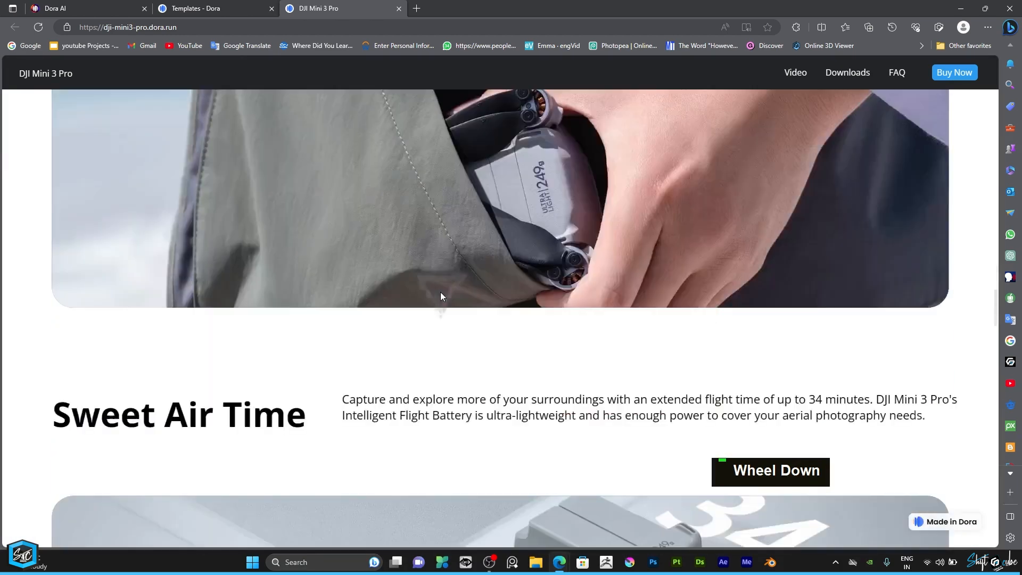
pyautogui.scroll(3, 439, 292)
pyautogui.scroll(4, 441, 290)
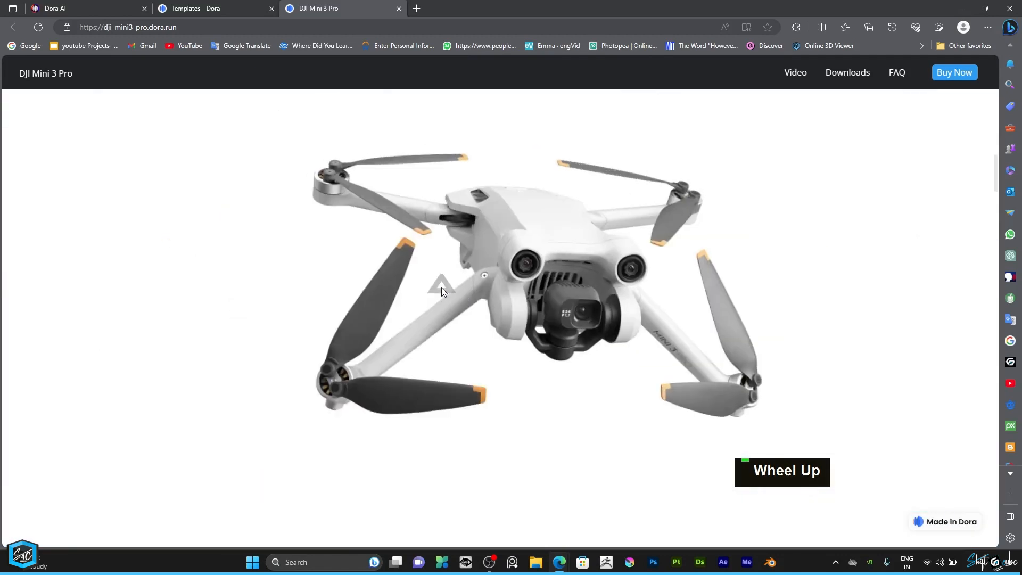
# - Return to the Dora projects list and create a new blank project
pyautogui.click(212, 8)
pyautogui.moveTo(421, 221)
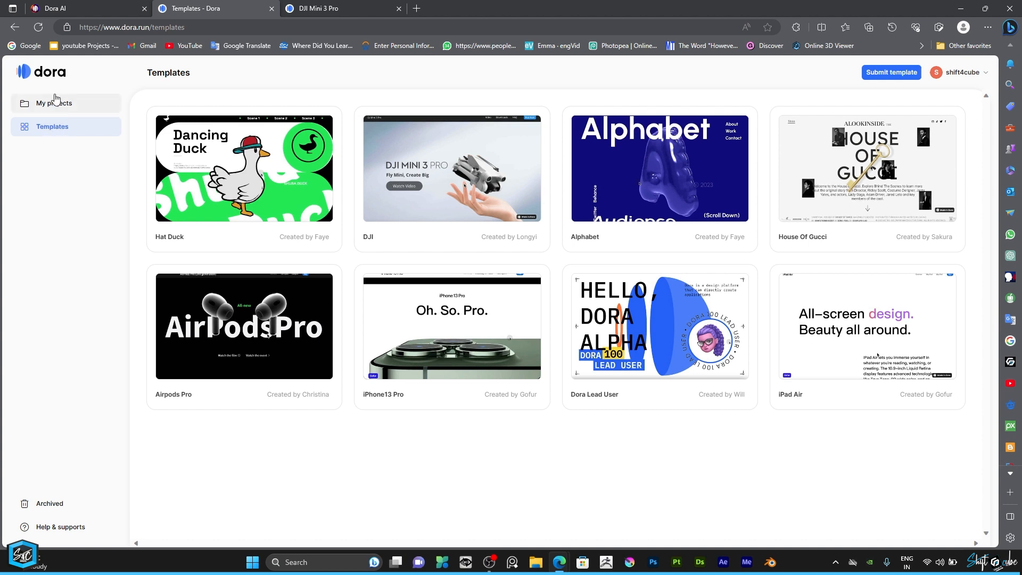
pyautogui.click(53, 103)
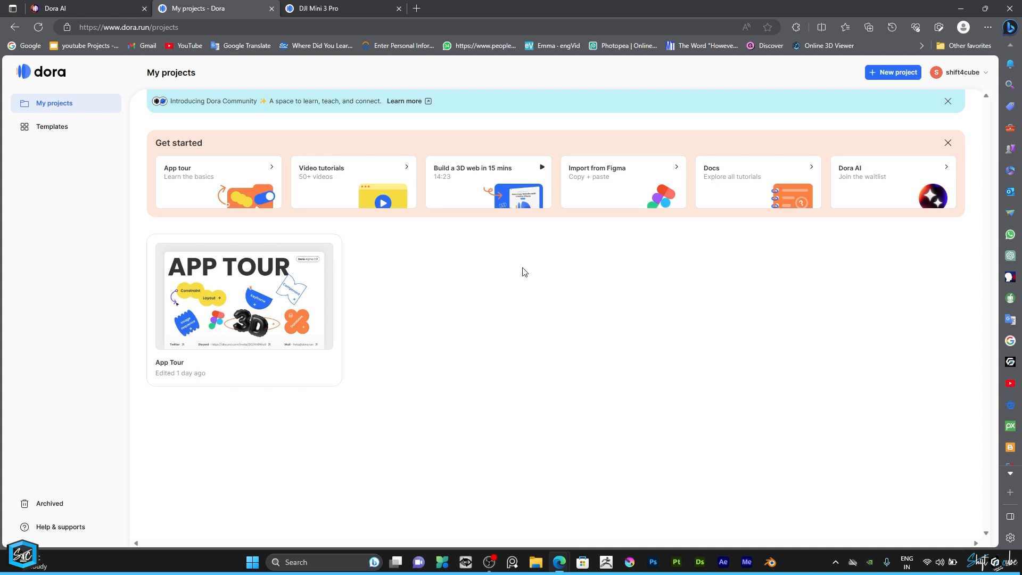
pyautogui.click(885, 74)
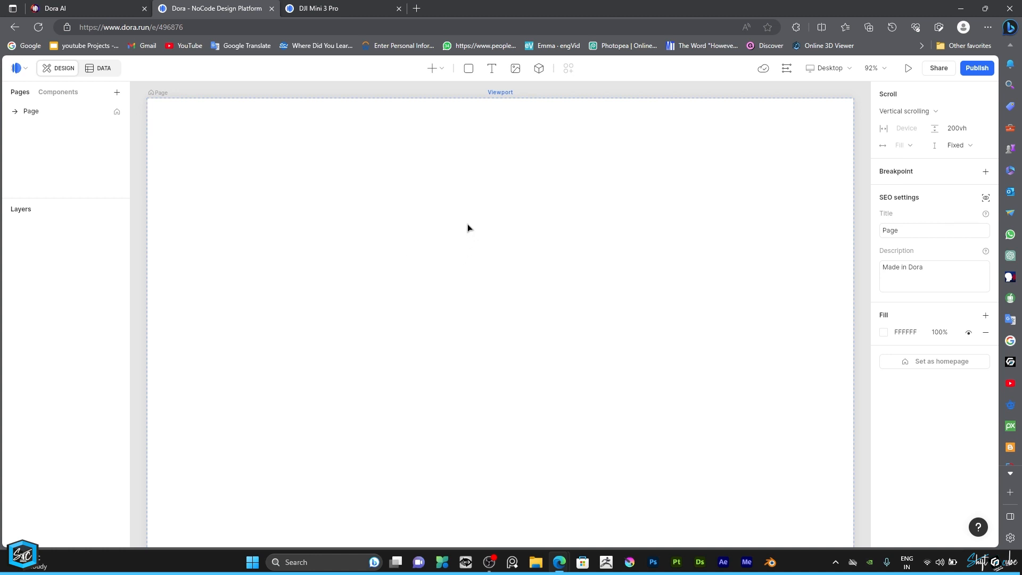
# - Draw a 3D widget about 657 × 519 in the middle of the page and import the blender.glb model into it
pyautogui.click(538, 70)
pyautogui.moveTo(325, 196); pyautogui.dragTo(647, 449)
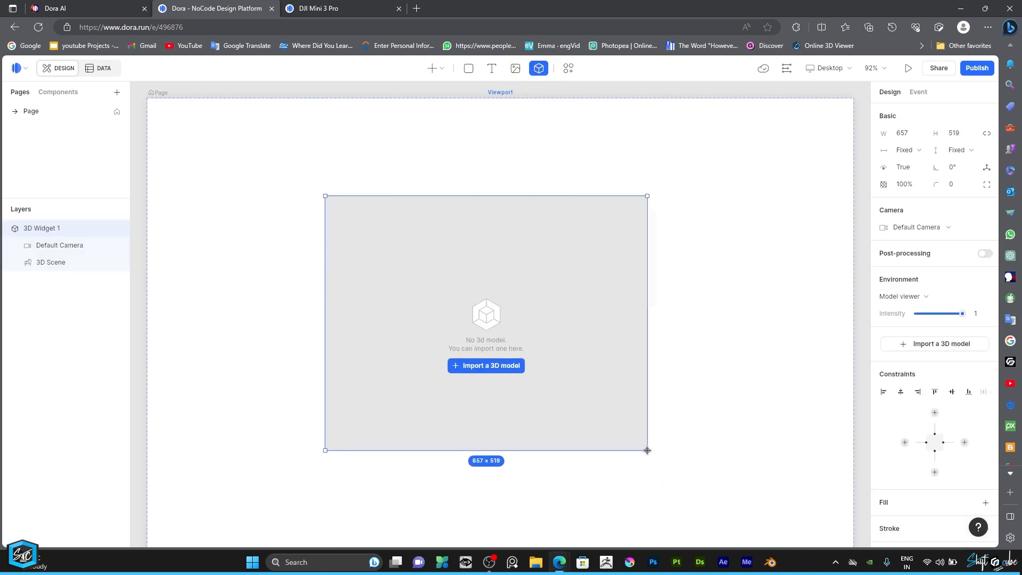
pyautogui.click(428, 347)
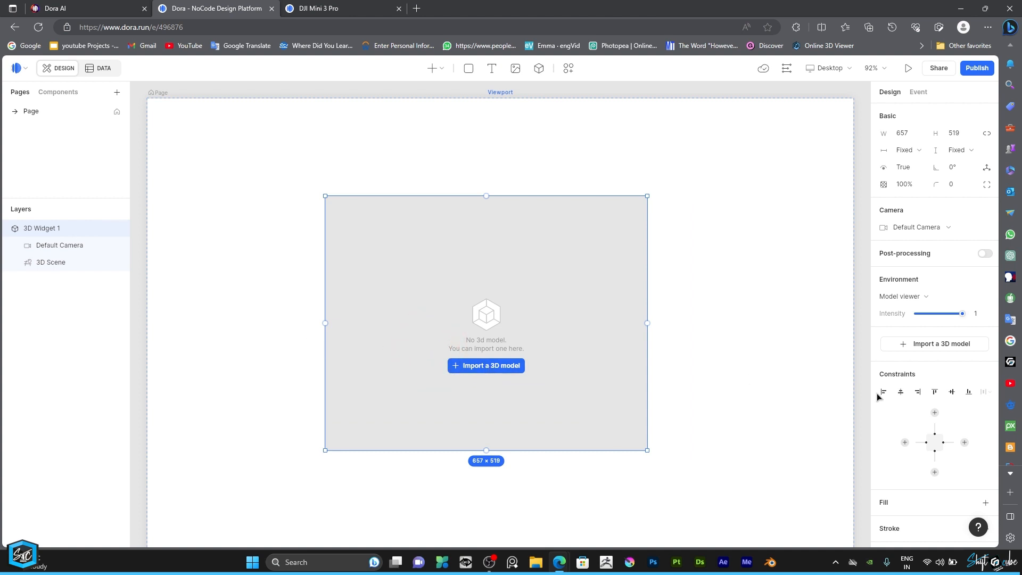
pyautogui.click(488, 367)
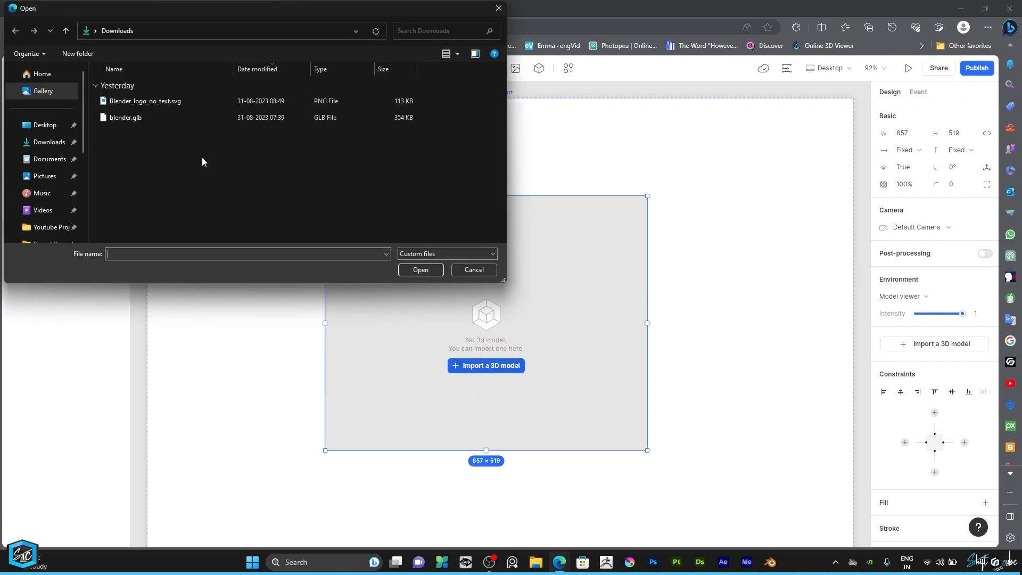
pyautogui.click(135, 120)
pyautogui.click(417, 268)
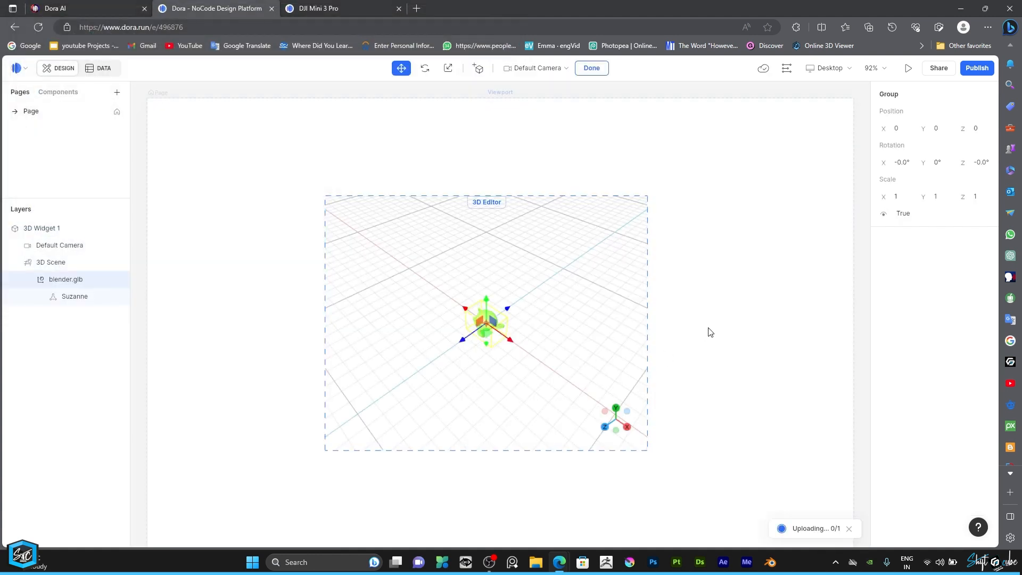
# - Frame the monkey head from the front with the default camera at about distance 3.16, elevation 10° and azimuthal 20°
pyautogui.click(684, 321)
pyautogui.doubleClick(483, 315)
pyautogui.click(482, 376)
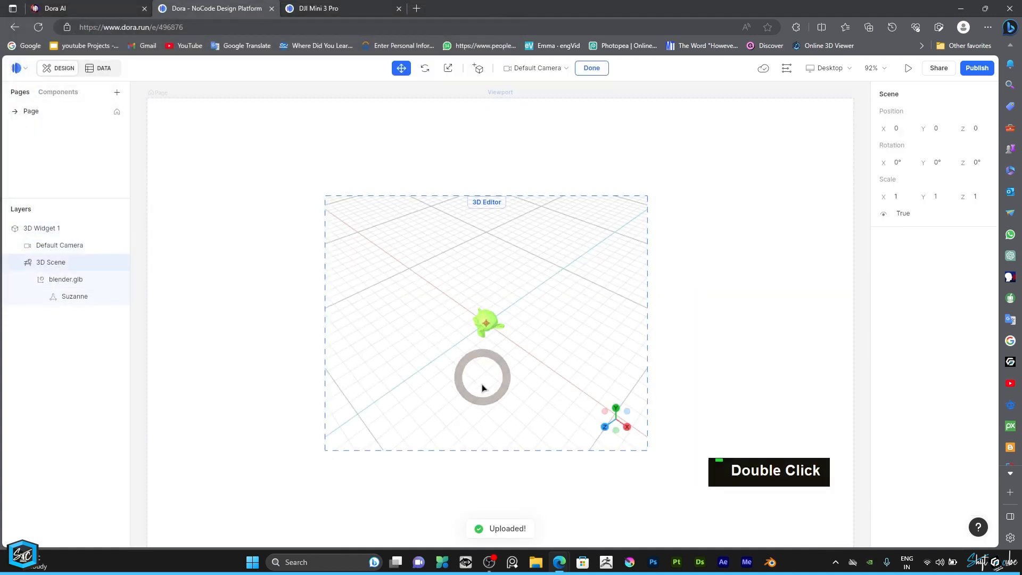
pyautogui.scroll(5, 486, 331)
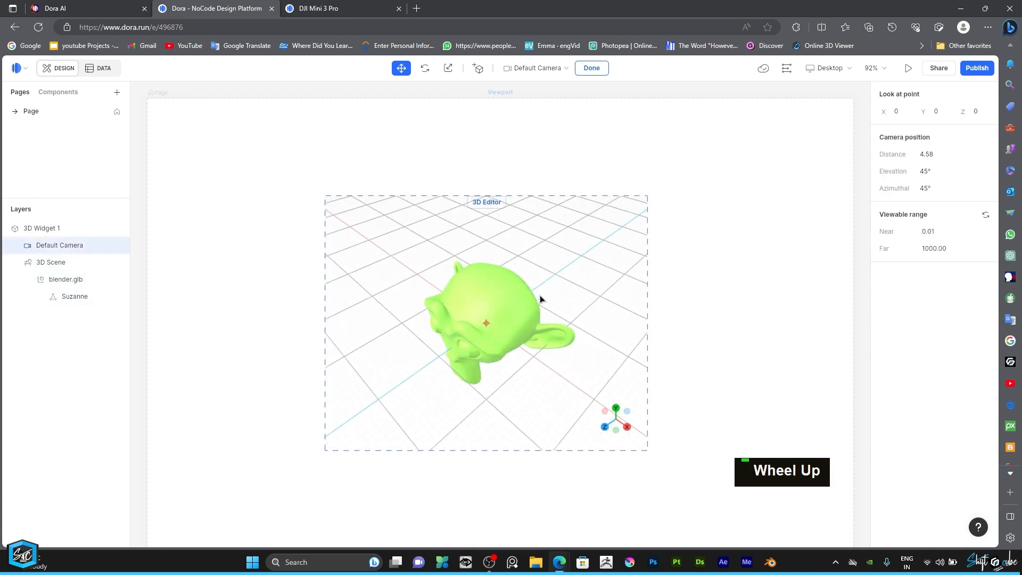
pyautogui.middleClick(563, 260)
pyautogui.scroll(-3, 485, 308)
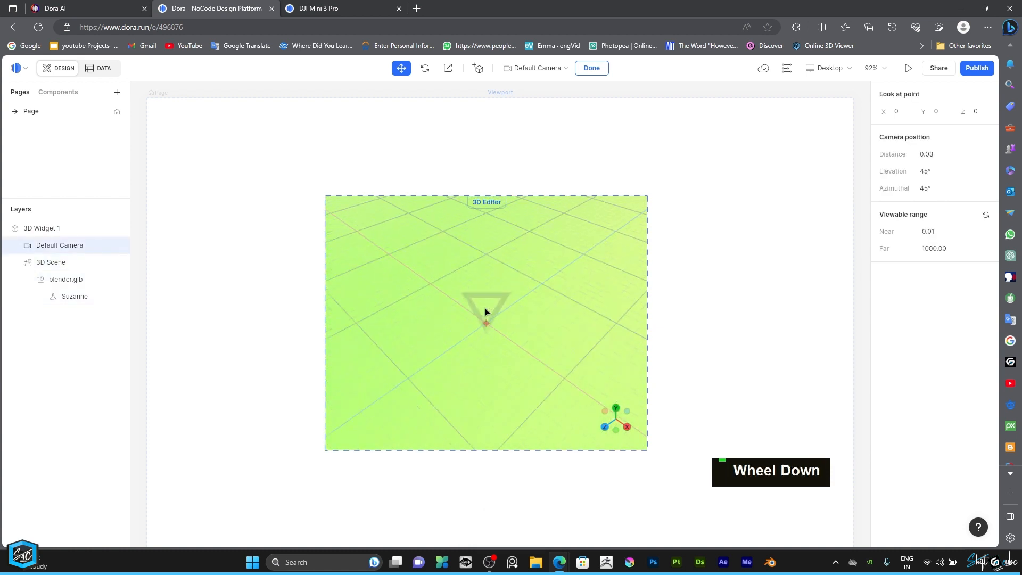
pyautogui.scroll(-5, 484, 309)
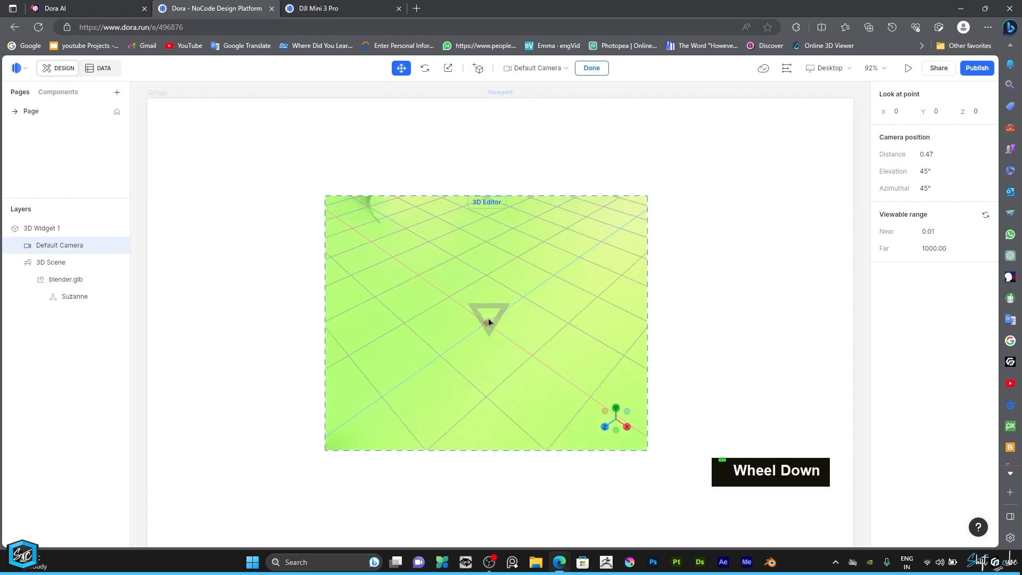
pyautogui.scroll(-5, 488, 319)
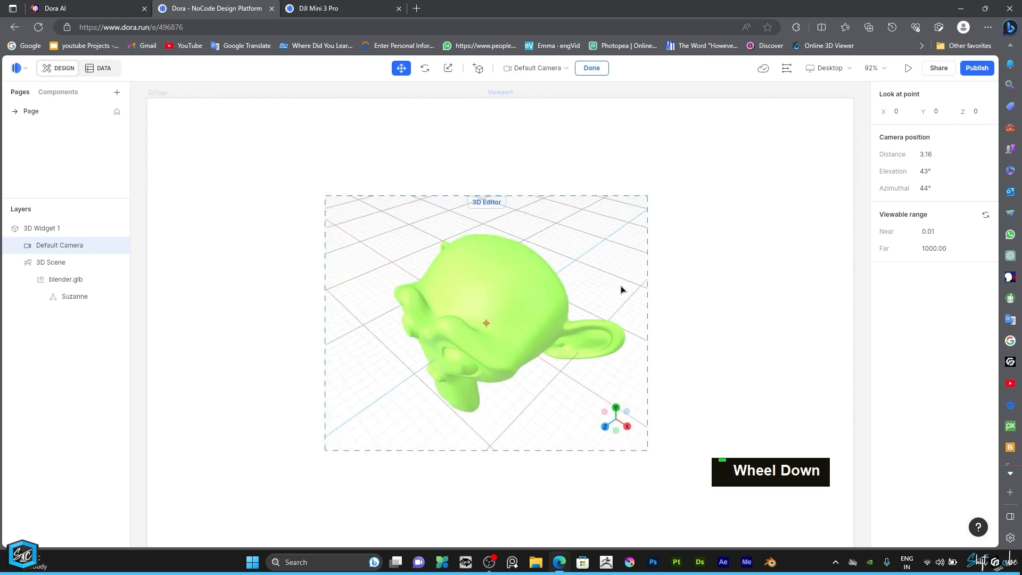
pyautogui.moveTo(621, 289); pyautogui.dragTo(557, 312)
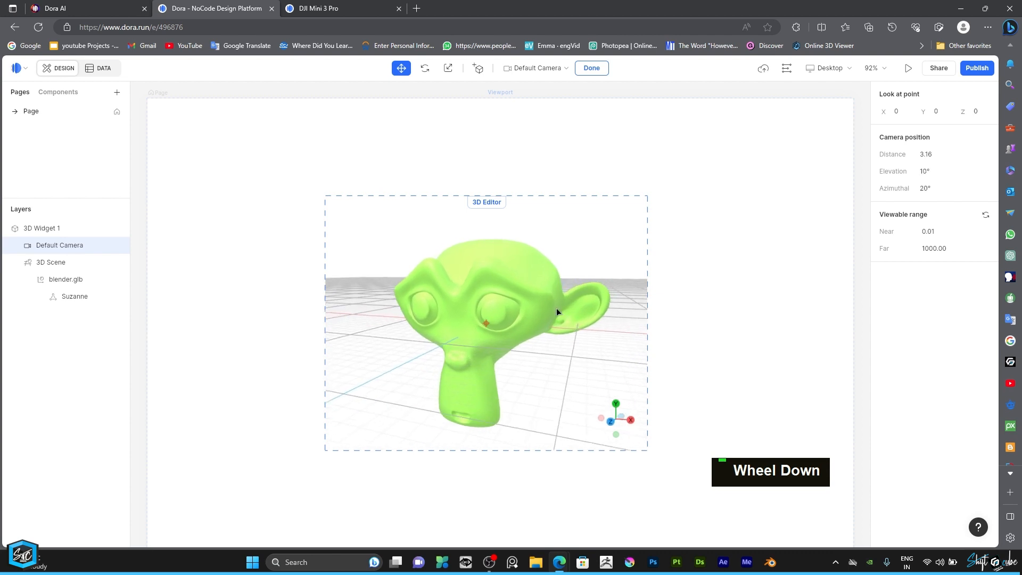
# - Leave the 3D editor and move the 3D widget to the right half of the page
pyautogui.click(565, 196)
pyautogui.click(581, 220)
pyautogui.click(633, 180)
pyautogui.click(549, 255)
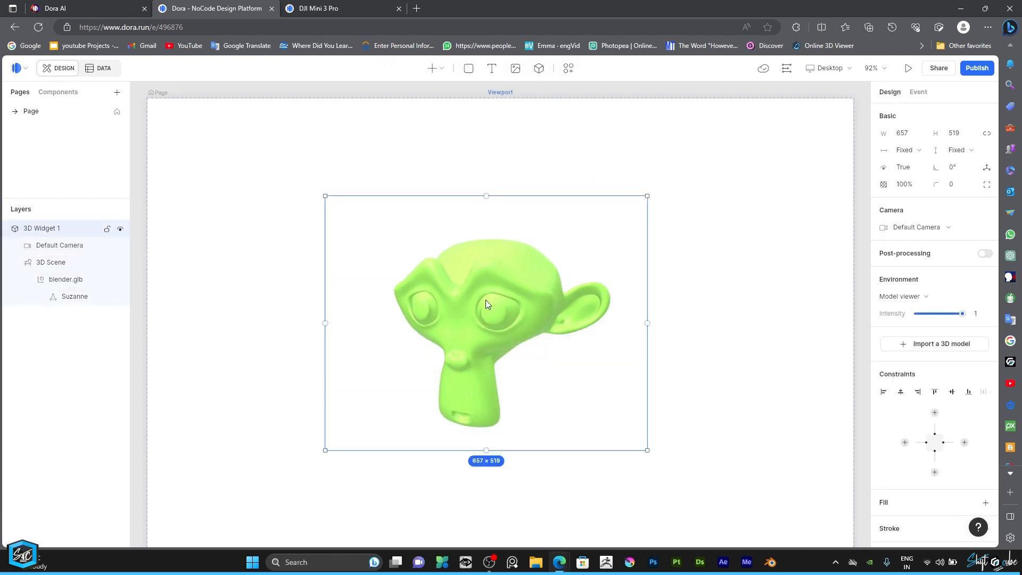
pyautogui.moveTo(484, 299); pyautogui.dragTo(681, 297)
pyautogui.click(429, 194)
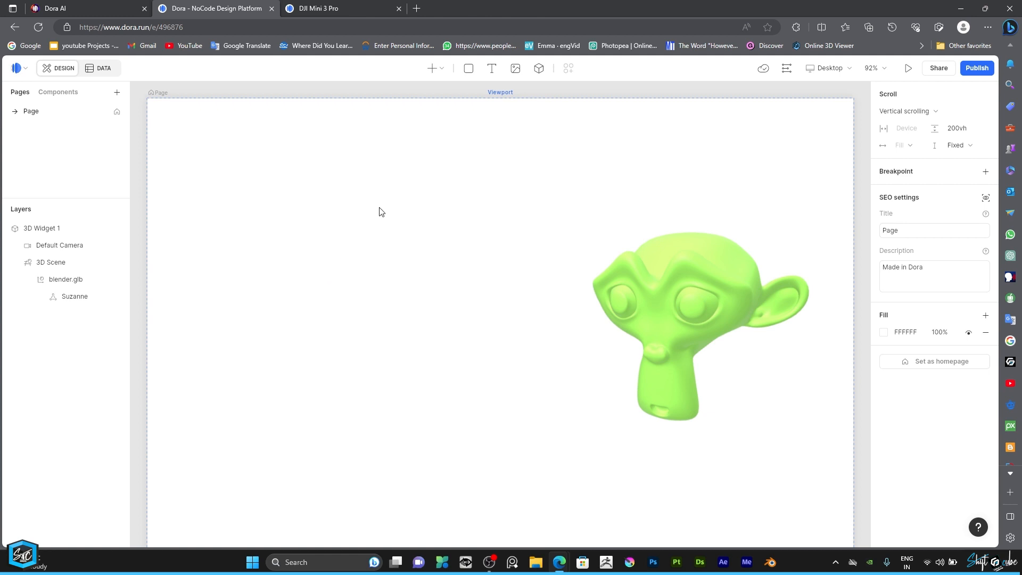
# - Add a container stretched over the viewport to about 1439 × 968 and give it the dark grey fill 4B4B4B
pyautogui.click(469, 69)
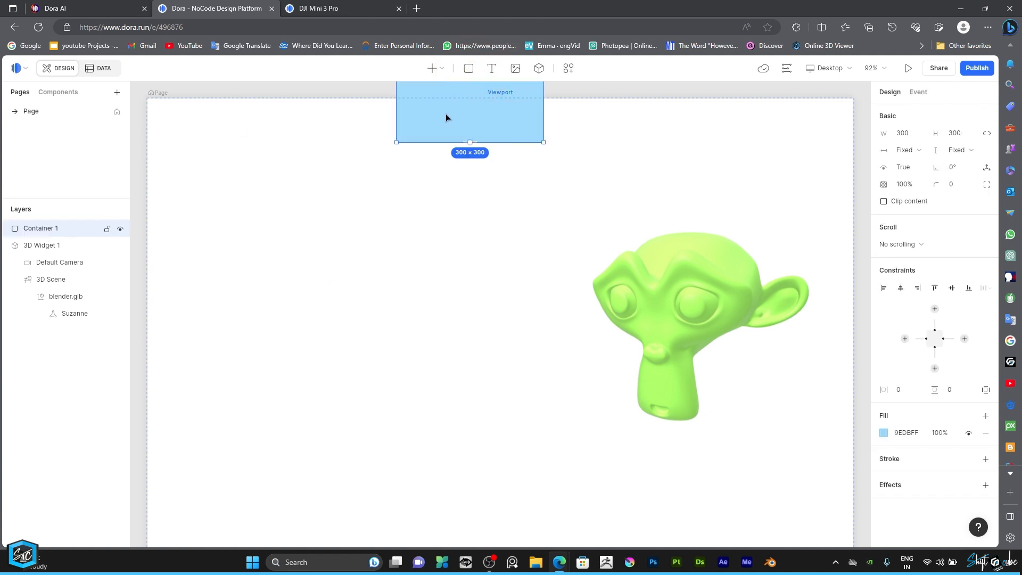
pyautogui.moveTo(445, 114); pyautogui.dragTo(221, 172)
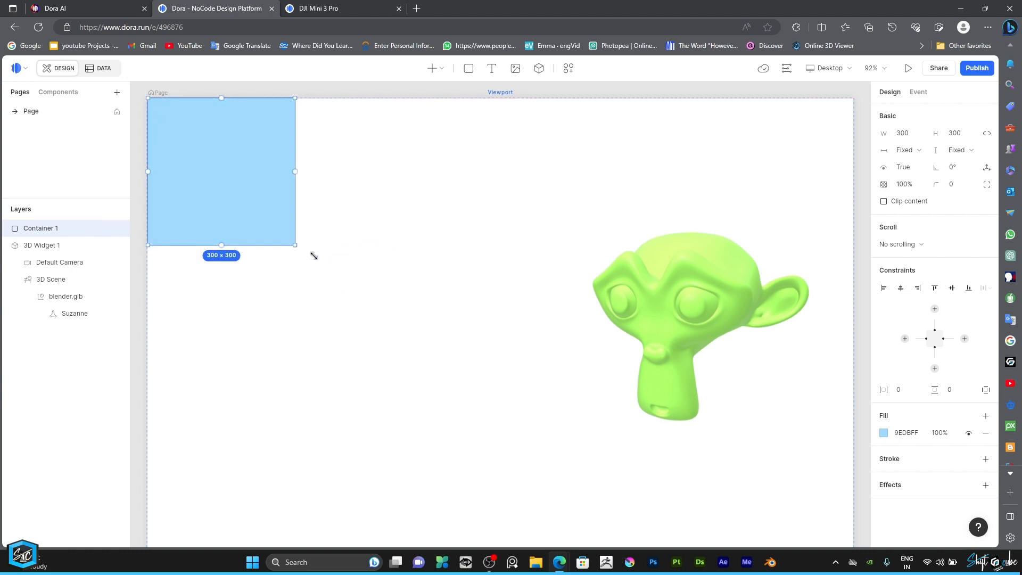
pyautogui.moveTo(314, 255); pyautogui.dragTo(852, 547)
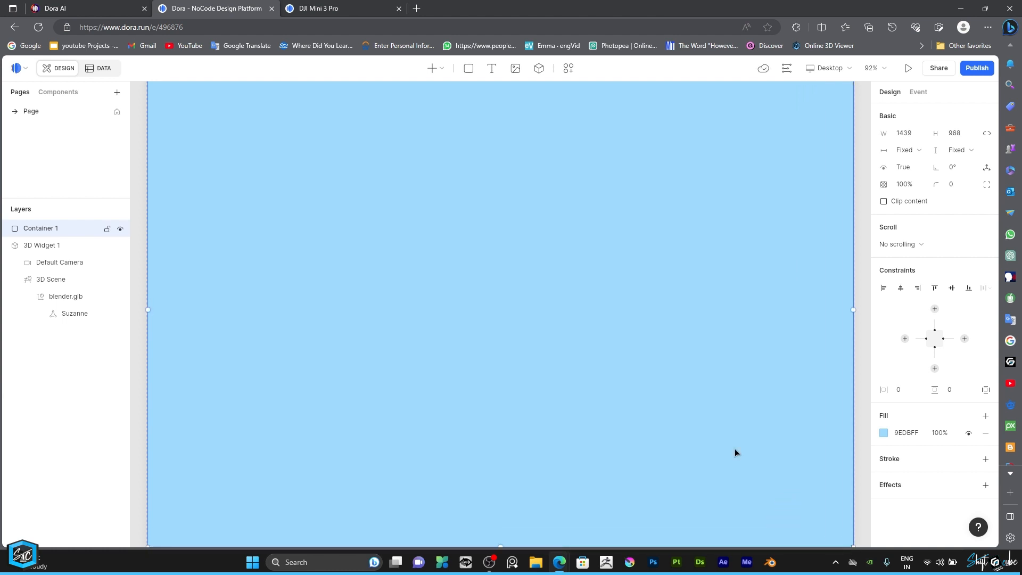
pyautogui.click(883, 435)
pyautogui.moveTo(810, 401); pyautogui.dragTo(727, 423)
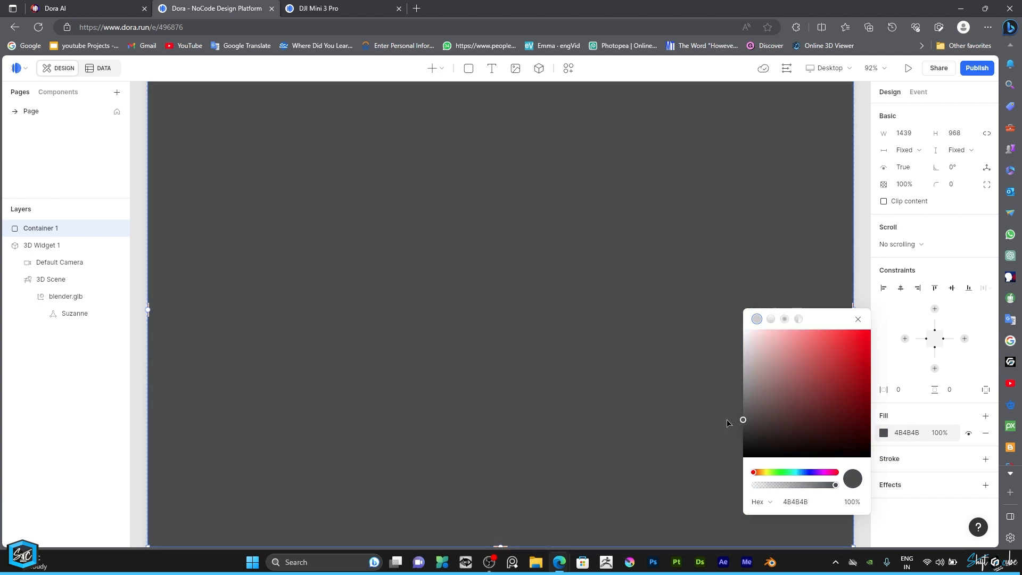
# - Send the dark grey container to the back, behind the 3D widget
pyautogui.rightClick(506, 259)
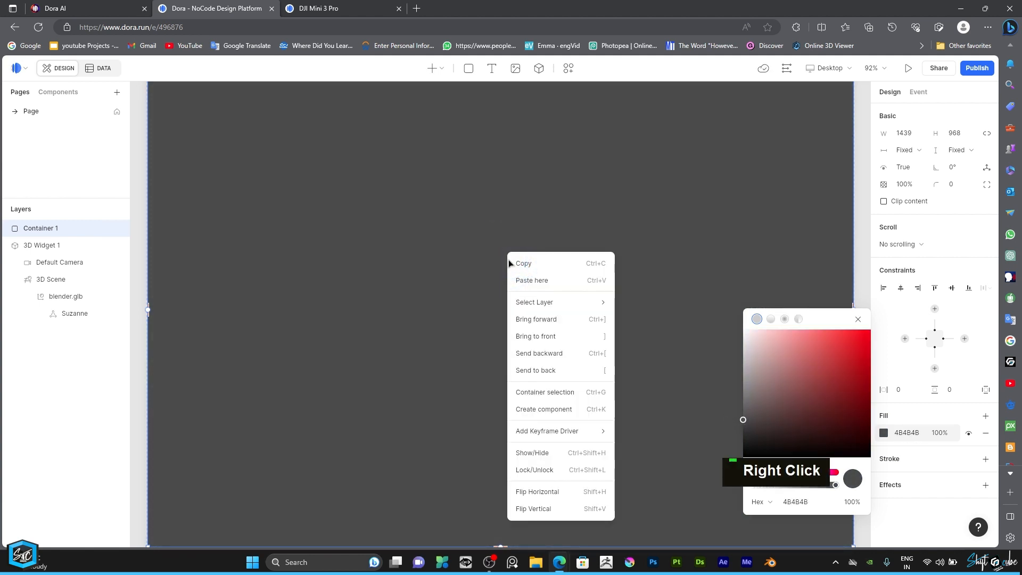
pyautogui.click(541, 370)
pyautogui.click(477, 336)
pyautogui.click(770, 307)
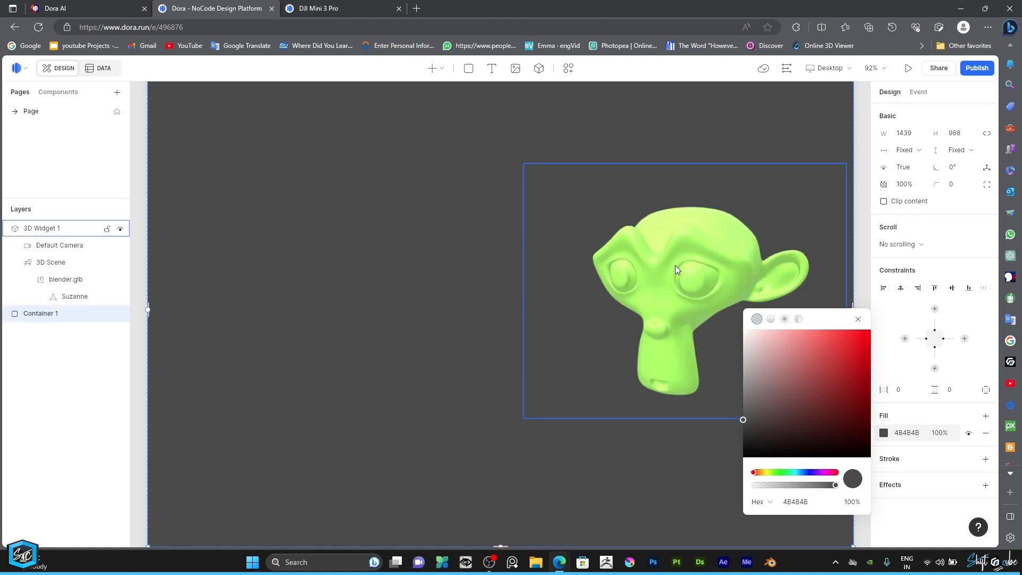
# - Move the 3D widget with the monkey head slightly down and to the left on the page
pyautogui.moveTo(669, 273); pyautogui.dragTo(672, 274)
pyautogui.click(400, 249)
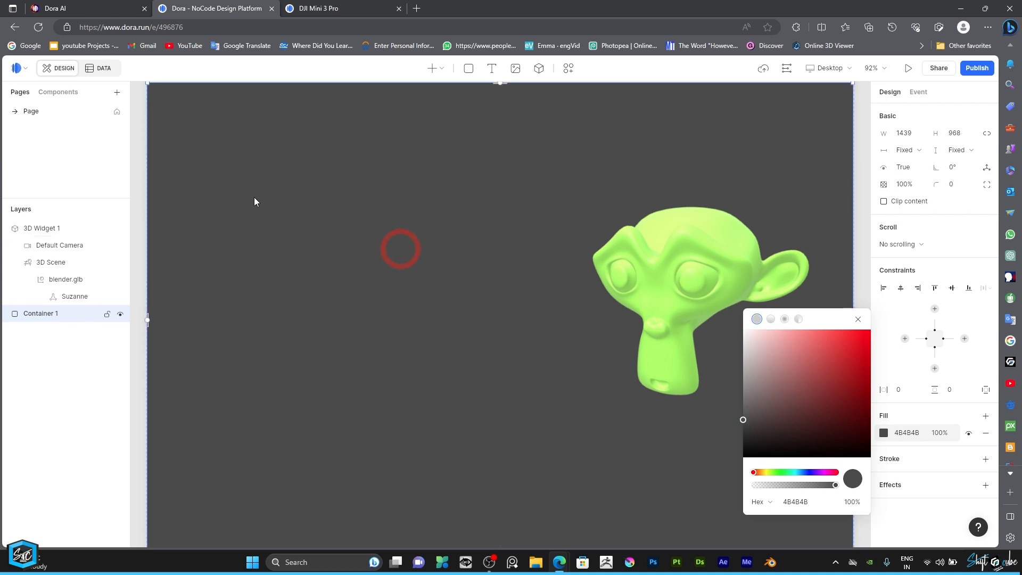
pyautogui.click(143, 177)
pyautogui.moveTo(653, 280); pyautogui.dragTo(635, 310)
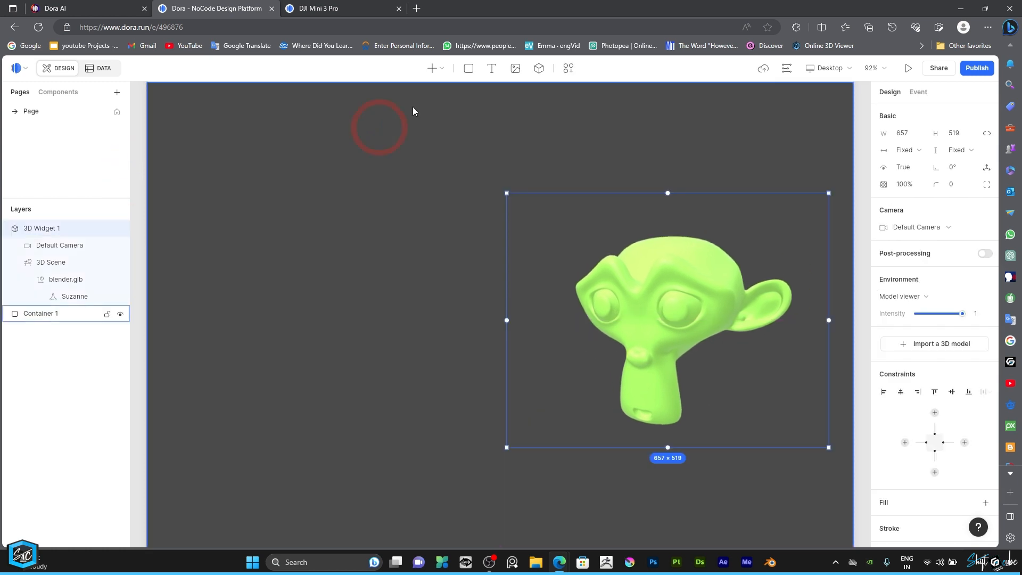
# - Draw an image about 595 × 546 on the left half of the page and upload Blender_logo_no_text.svg as its source
pyautogui.click(515, 69)
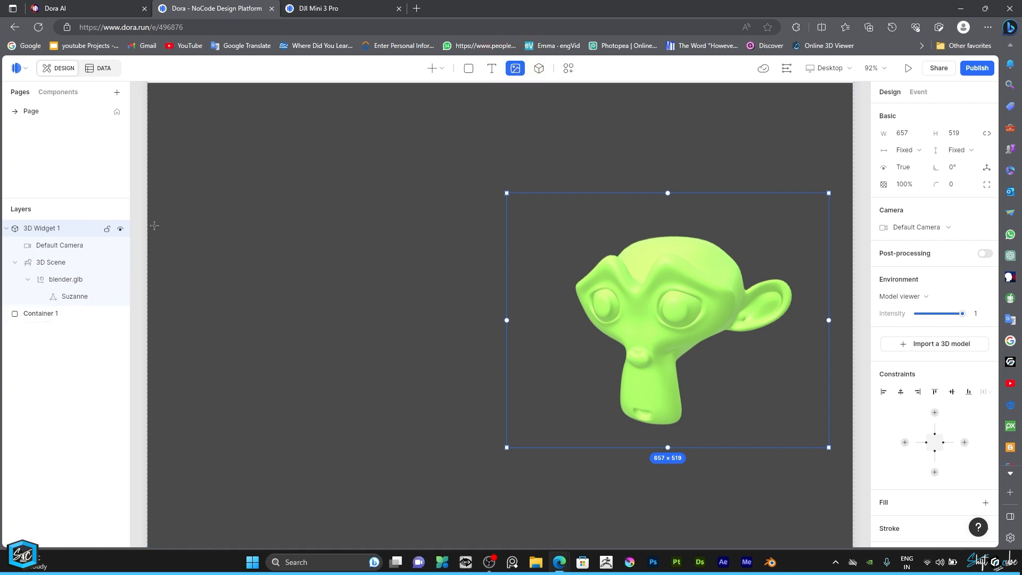
pyautogui.moveTo(197, 174); pyautogui.dragTo(489, 440)
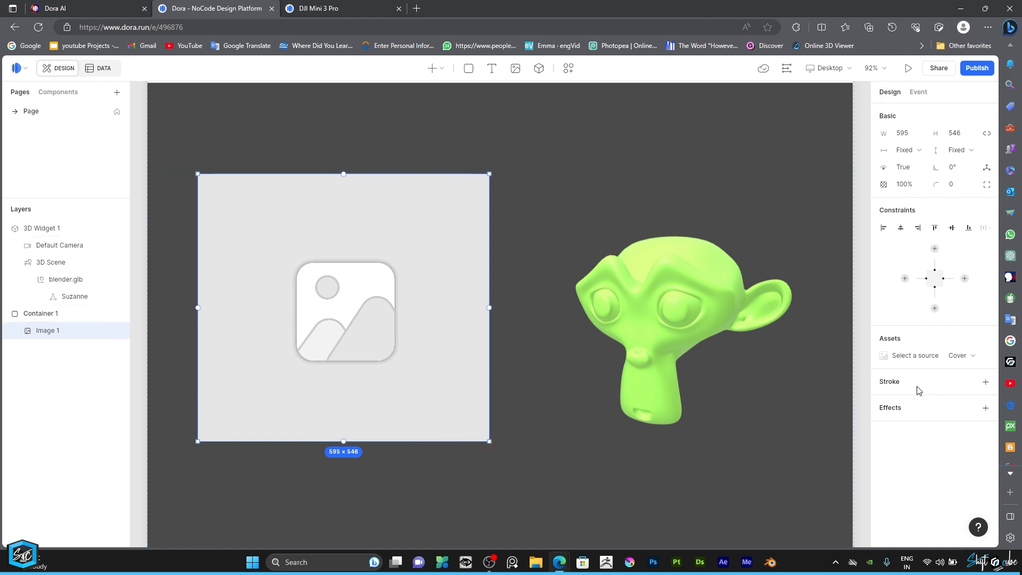
pyautogui.click(923, 360)
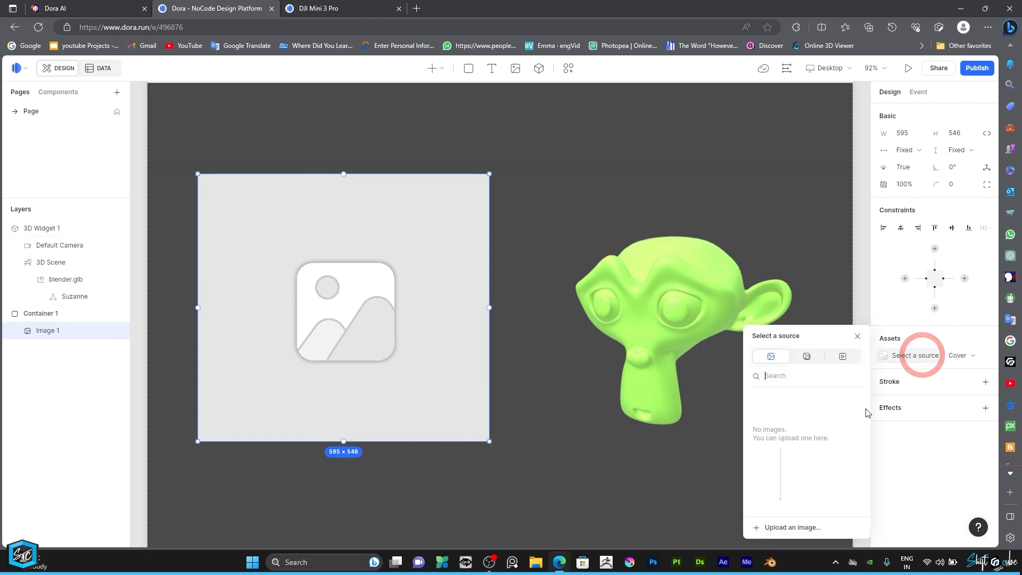
pyautogui.click(774, 528)
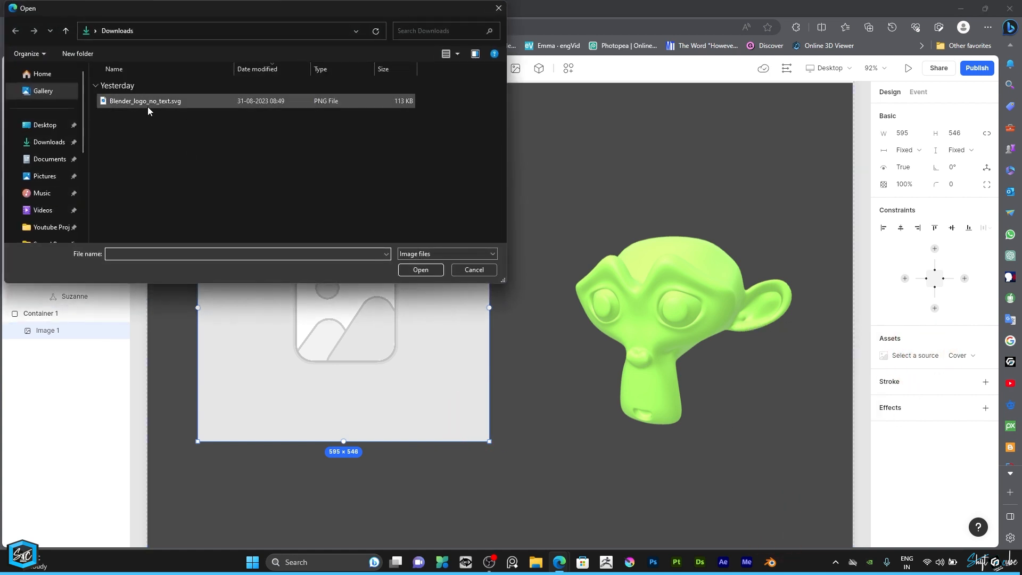
pyautogui.click(147, 102)
pyautogui.click(421, 269)
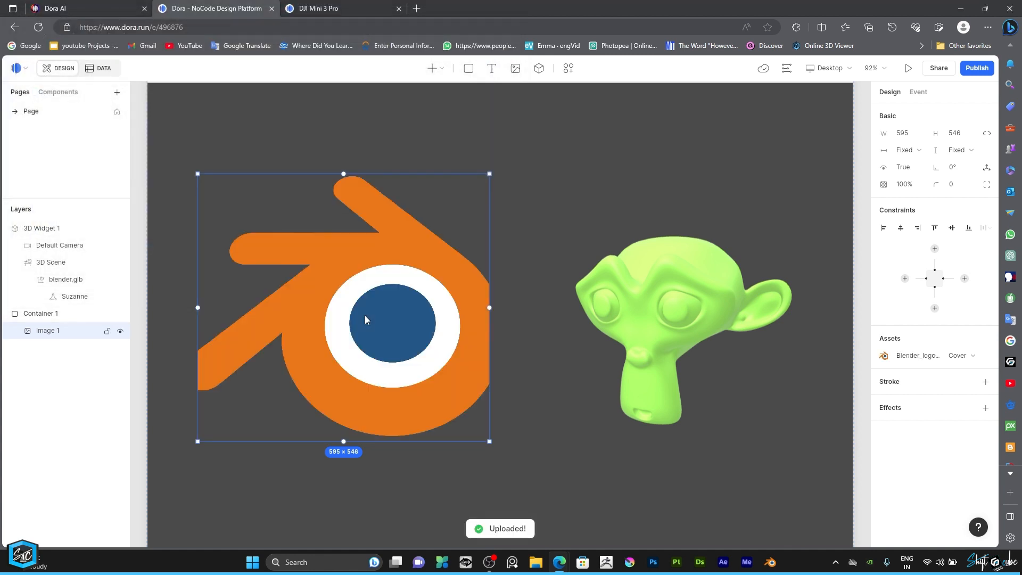
# - Set the logo image to Contain, shrink it to about 510 × 413 and place it beside the monkey head
pyautogui.click(971, 355)
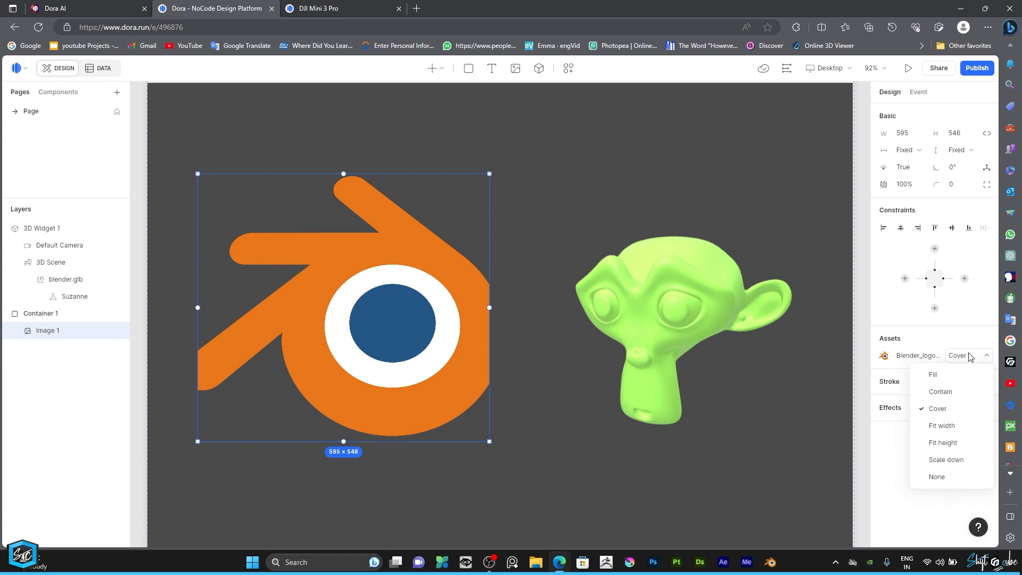
pyautogui.click(945, 395)
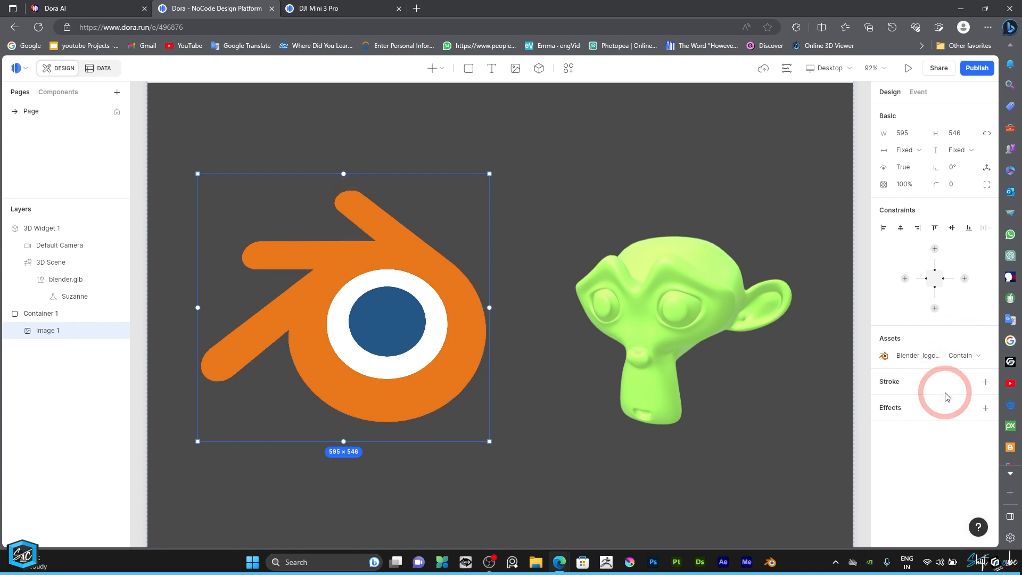
pyautogui.moveTo(489, 441); pyautogui.dragTo(448, 376)
pyautogui.moveTo(380, 320); pyautogui.dragTo(401, 355)
pyautogui.moveTo(355, 334); pyautogui.dragTo(390, 331)
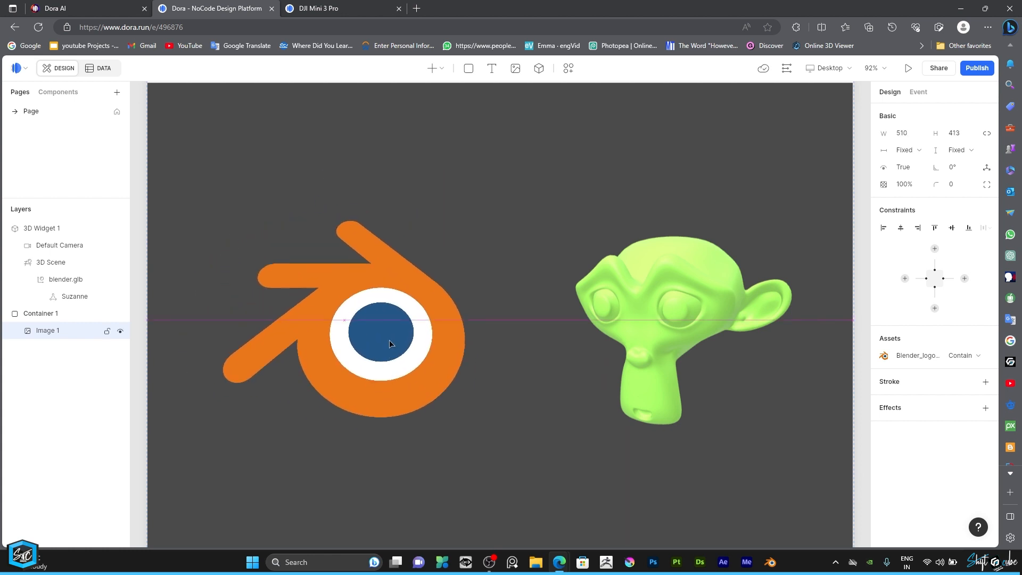
# - Move the 3D widget up on the page and nudge the Blender logo slightly upwards
pyautogui.doubleClick(672, 337)
pyautogui.moveTo(667, 297); pyautogui.dragTo(666, 264)
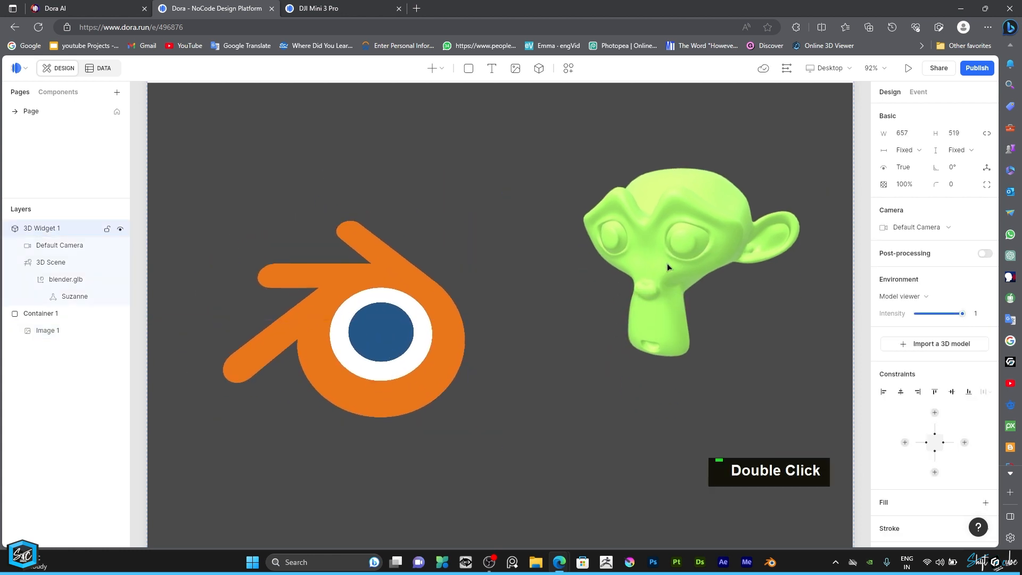
pyautogui.click(369, 316)
pyautogui.moveTo(397, 331)
pyautogui.mouseDown()
pyautogui.moveTo(358, 301)
pyautogui.moveTo(396, 328)
pyautogui.mouseUp()
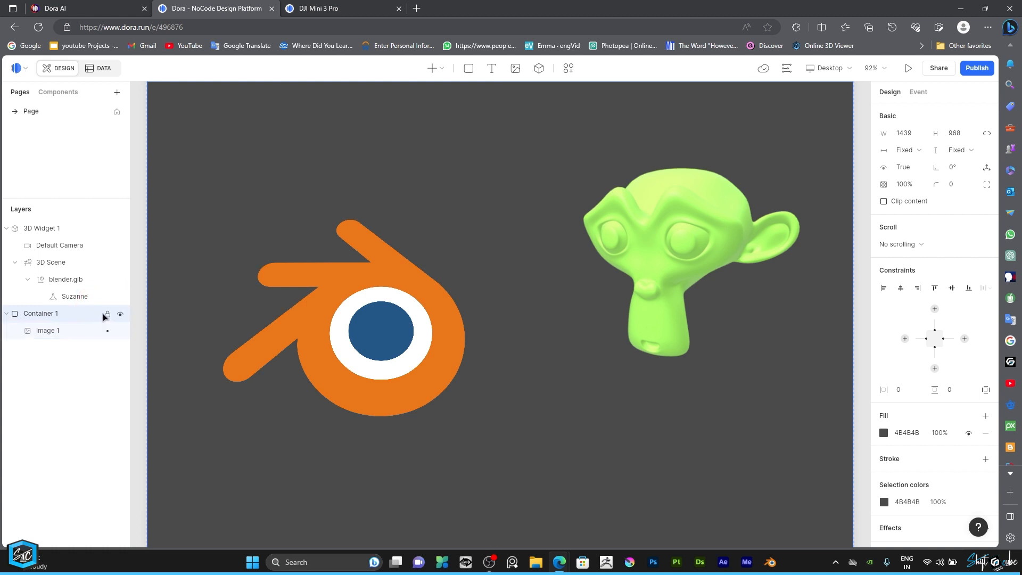
# - Try selecting and moving items on the canvas with the background container locked, and unlock the container
pyautogui.click(215, 289)
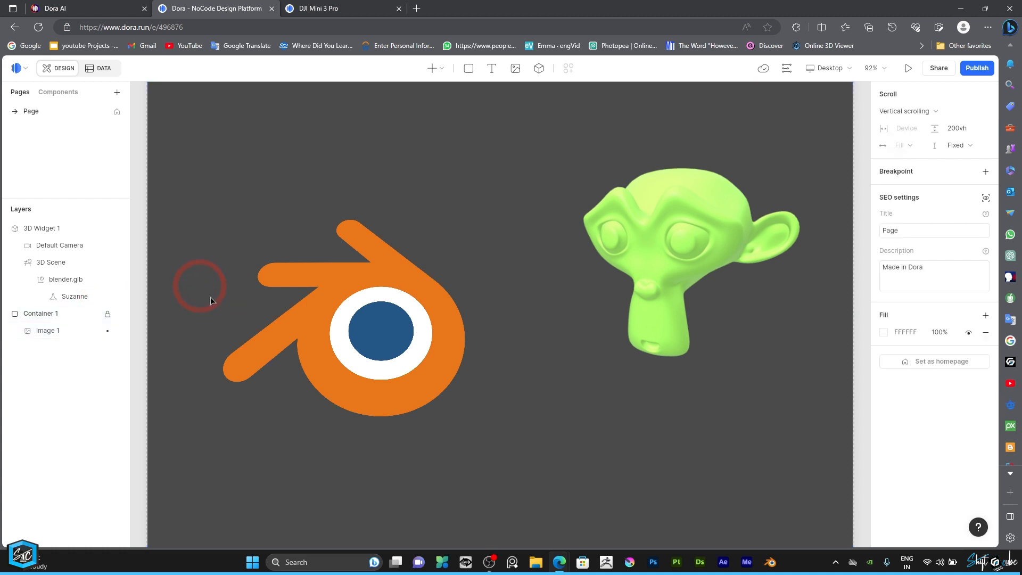
pyautogui.moveTo(368, 329)
pyautogui.mouseDown()
pyautogui.moveTo(343, 321)
pyautogui.moveTo(356, 325)
pyautogui.moveTo(358, 346)
pyautogui.moveTo(384, 339)
pyautogui.mouseUp()
pyautogui.click(107, 313)
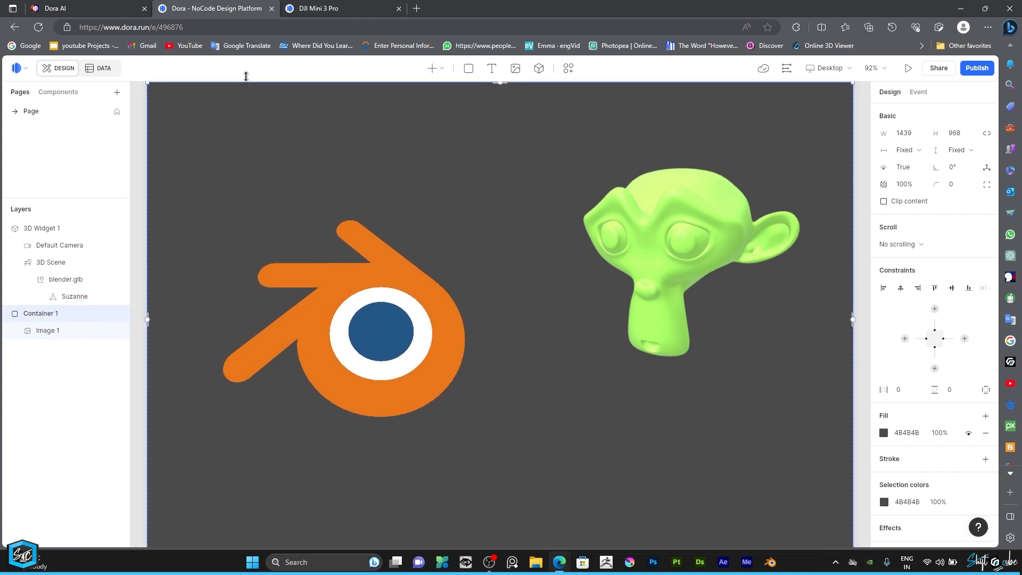
# - Draw a text box about 906 × 201 below the logo and enter the text "Blender"
pyautogui.click(491, 68)
pyautogui.moveTo(214, 417); pyautogui.dragTo(659, 516)
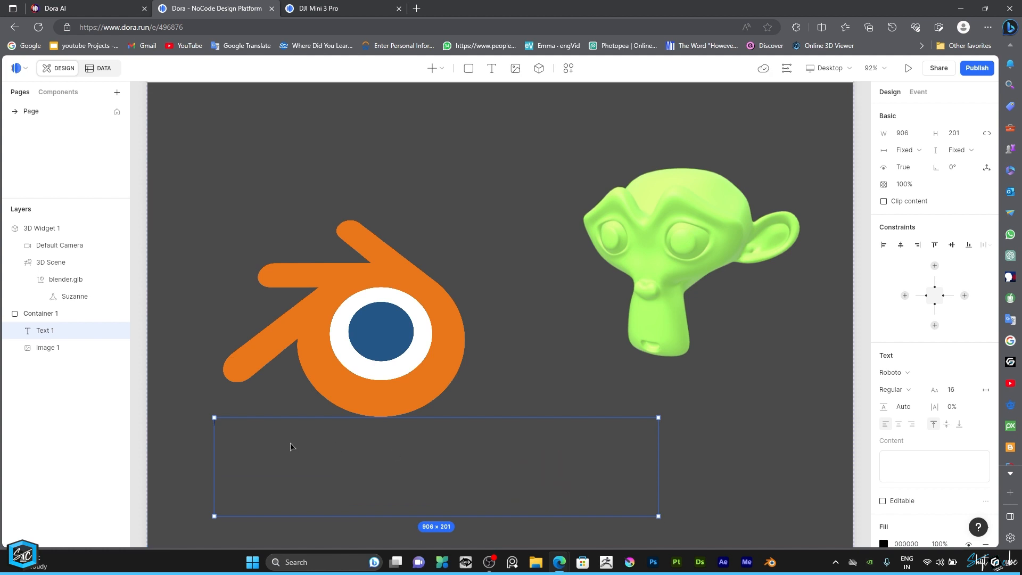
pyautogui.write('Blender')
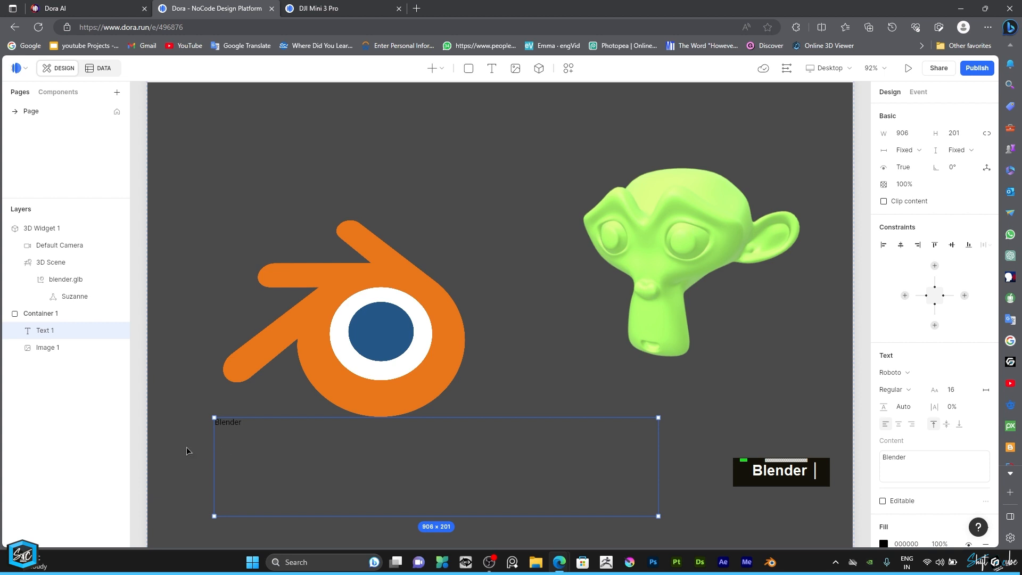
pyautogui.click(193, 425)
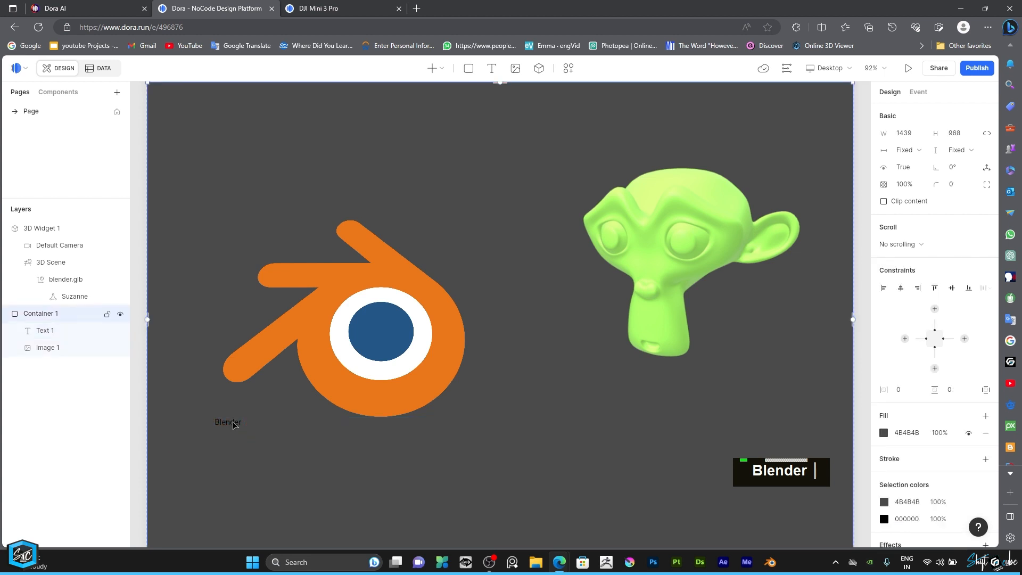
# - Set the font size of the "Blender" text to 300
pyautogui.click(46, 346)
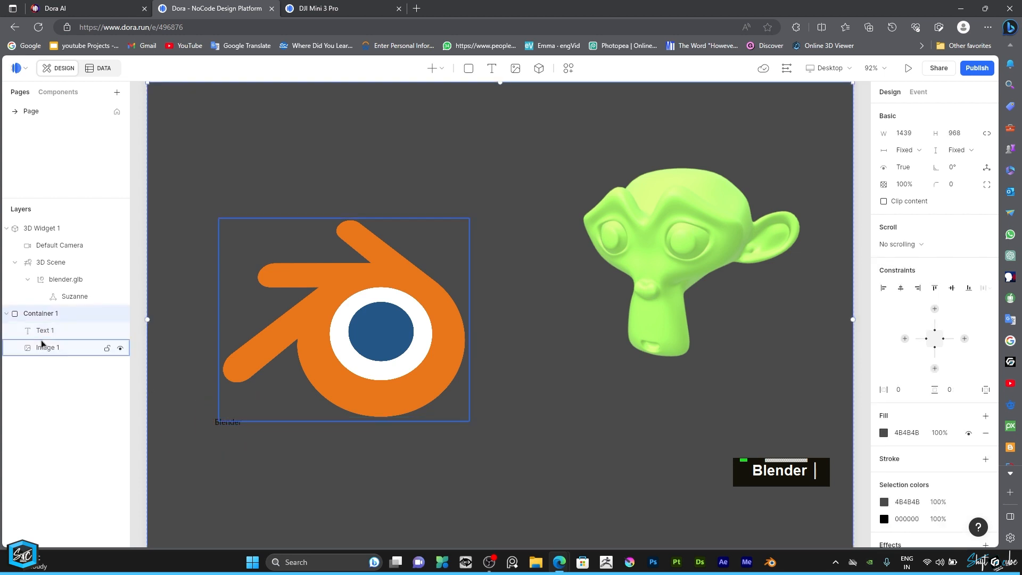
pyautogui.click(46, 331)
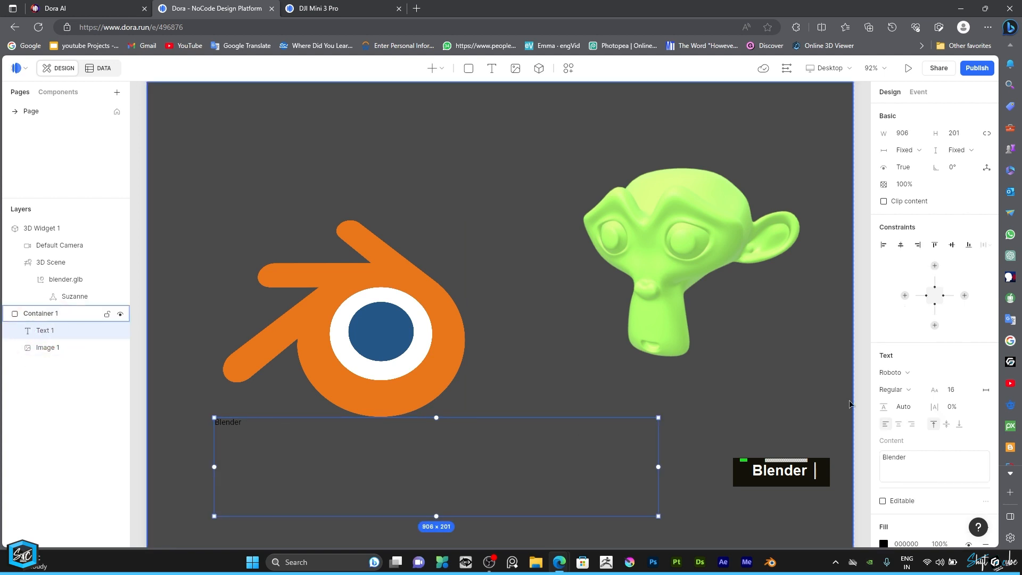
pyautogui.click(964, 390)
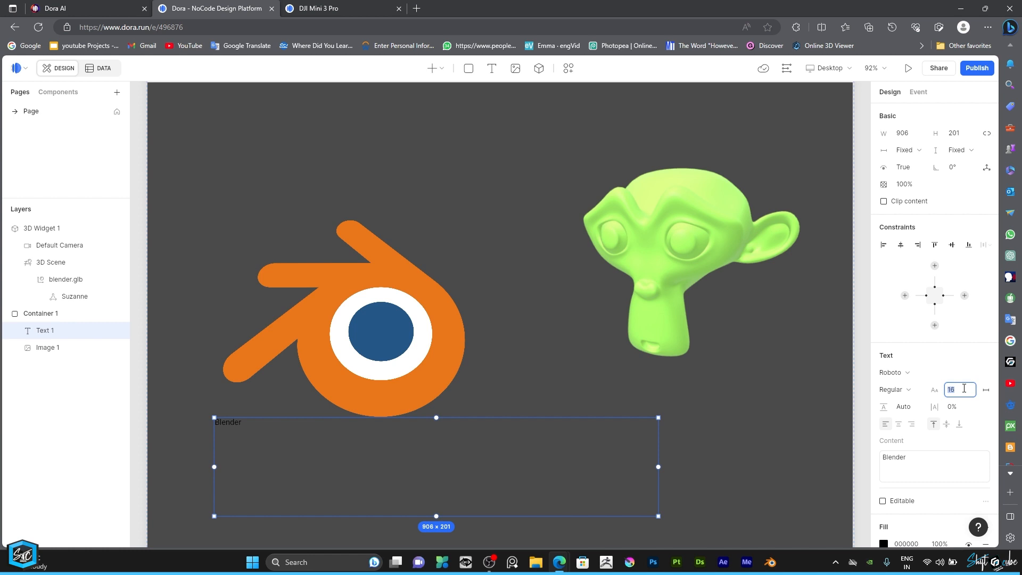
pyautogui.write('300')
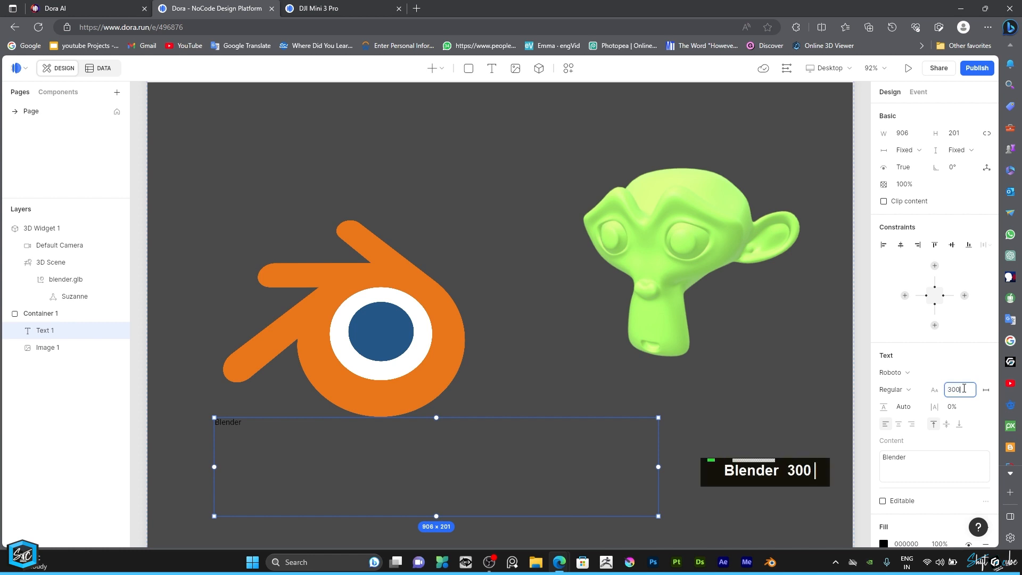
pyautogui.press('Return')
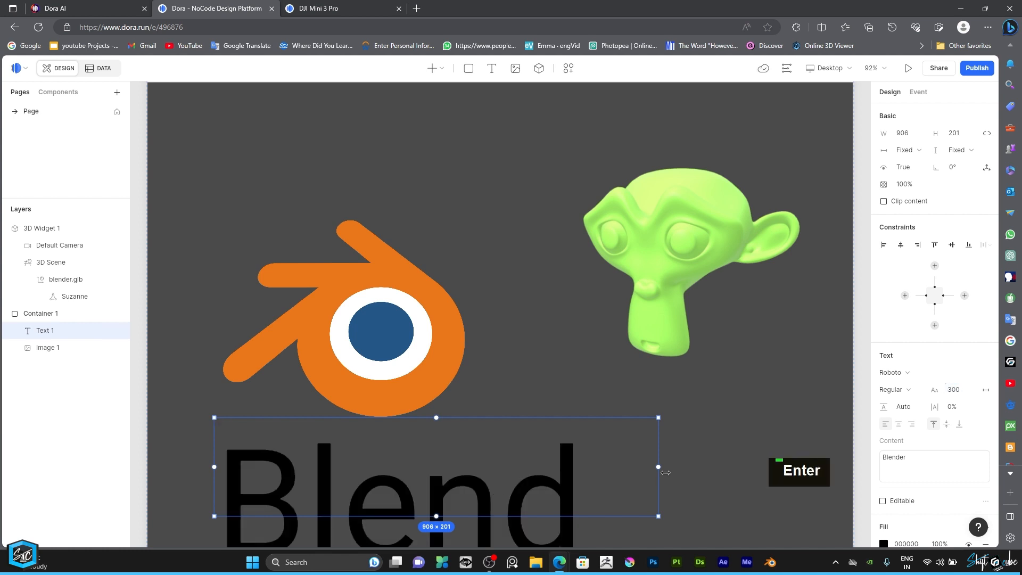
# - Enlarge the text box to about 1119 × 337 and move it up so the whole word fits on the page
pyautogui.moveTo(659, 468)
pyautogui.mouseDown()
pyautogui.moveTo(701, 469)
pyautogui.moveTo(649, 474)
pyautogui.mouseUp()
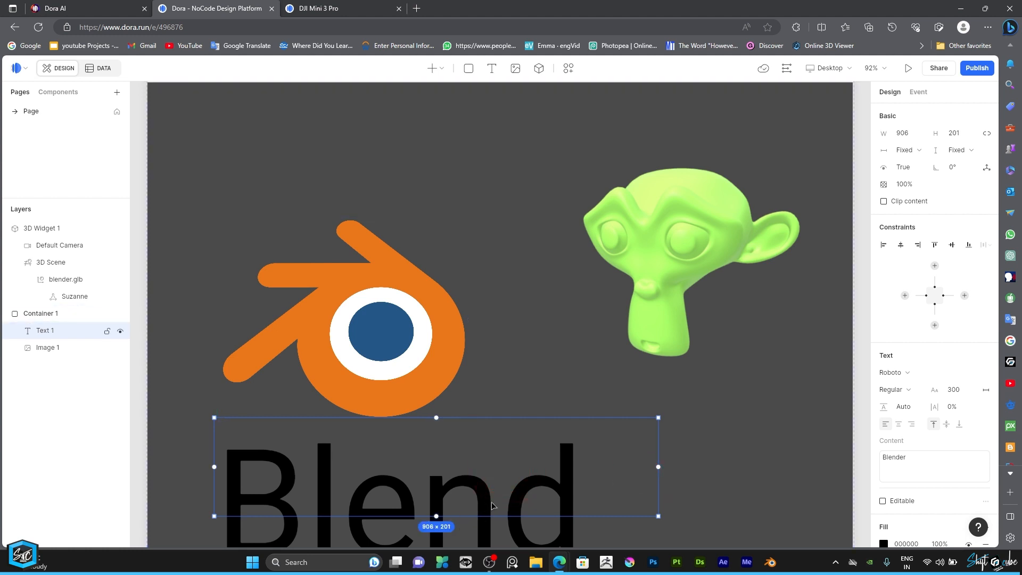
pyautogui.moveTo(617, 515); pyautogui.dragTo(730, 473)
pyautogui.scroll(-1, 634, 439)
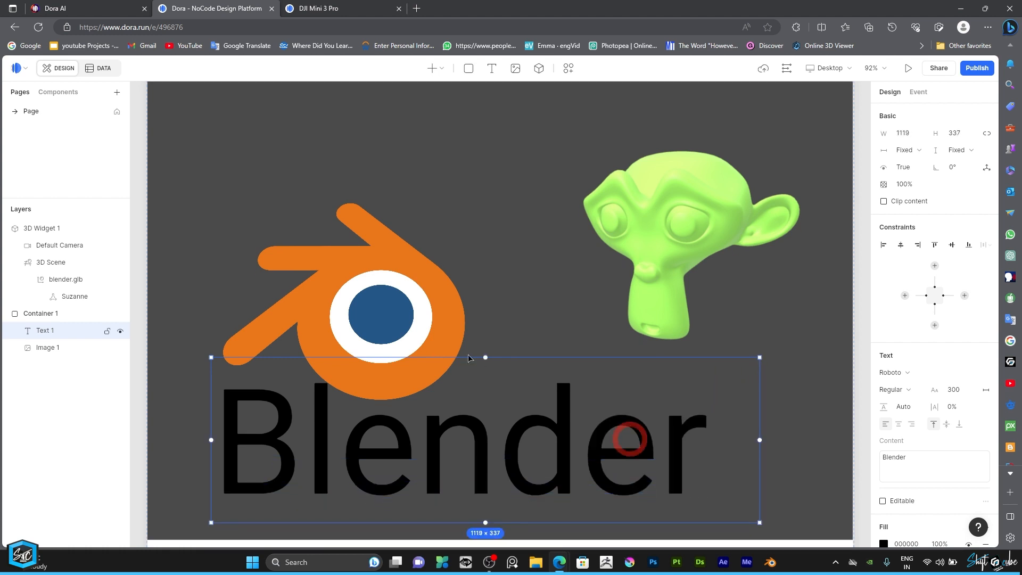
# - Arrange the page with the logo at the upper left, the monkey head at the upper right and the "Blender" text centred below
pyautogui.click(413, 322)
pyautogui.moveTo(412, 322); pyautogui.dragTo(357, 227)
pyautogui.click(581, 447)
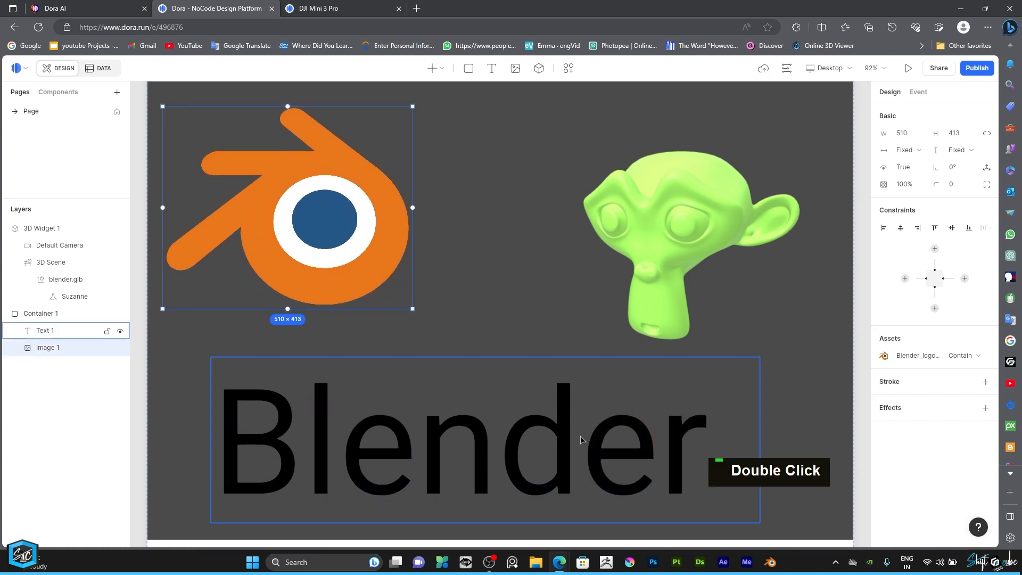
pyautogui.click(658, 271)
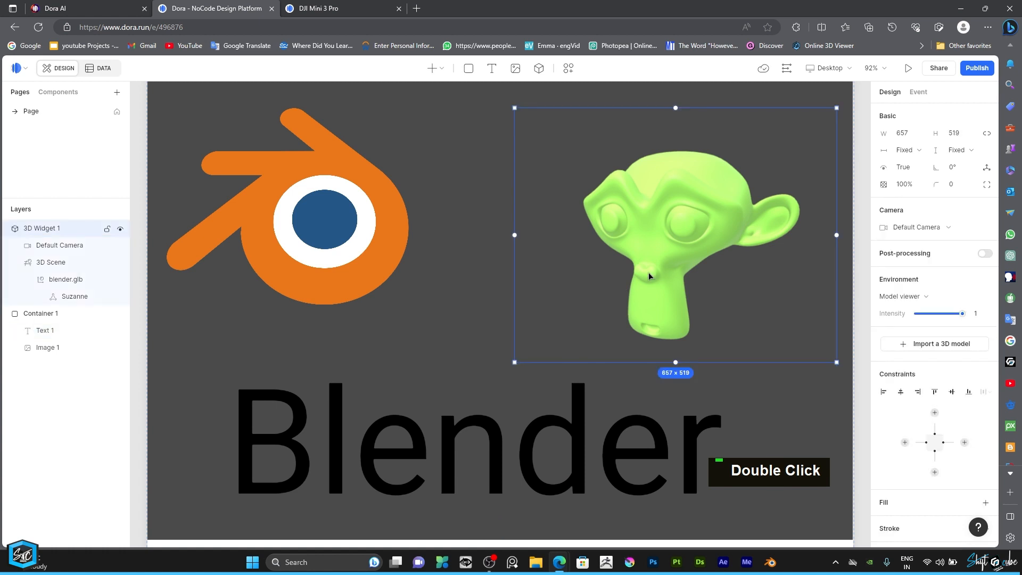
pyautogui.click(550, 450)
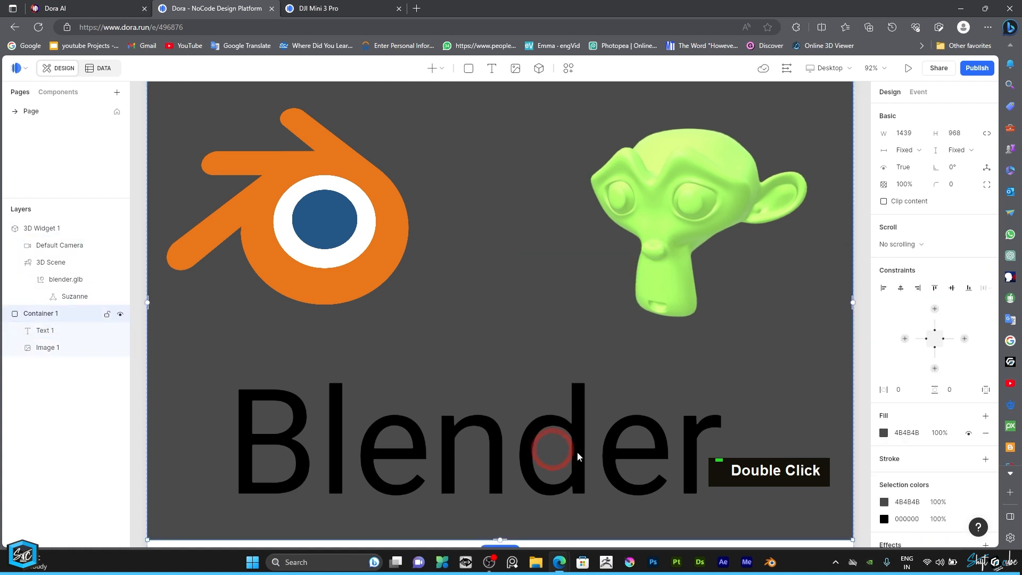
pyautogui.scroll(-1, 578, 437)
pyautogui.moveTo(578, 437); pyautogui.dragTo(578, 452)
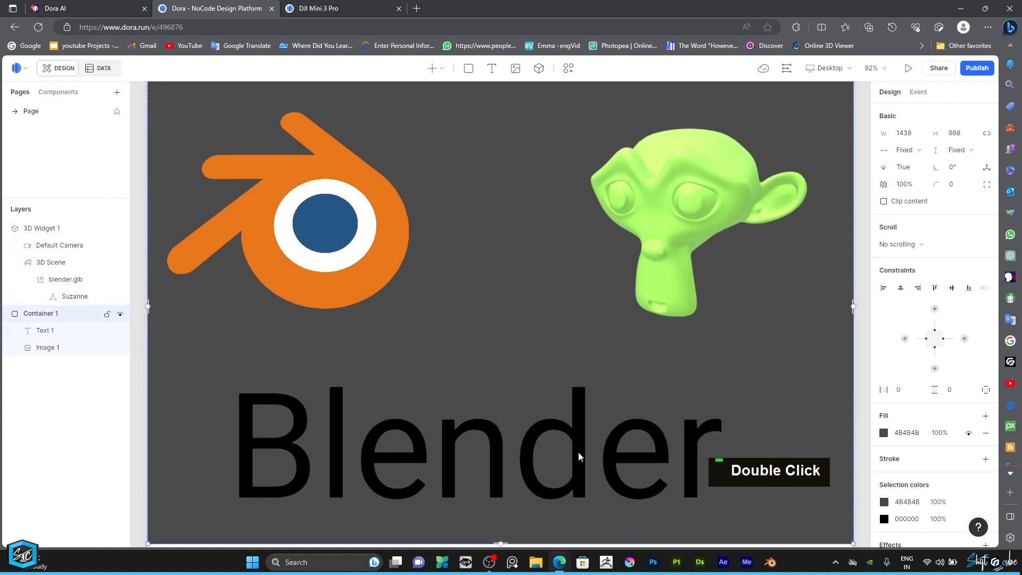
# - Change the font of the "Blender" text to Rubik Wet Paint
pyautogui.click(139, 348)
pyautogui.click(52, 331)
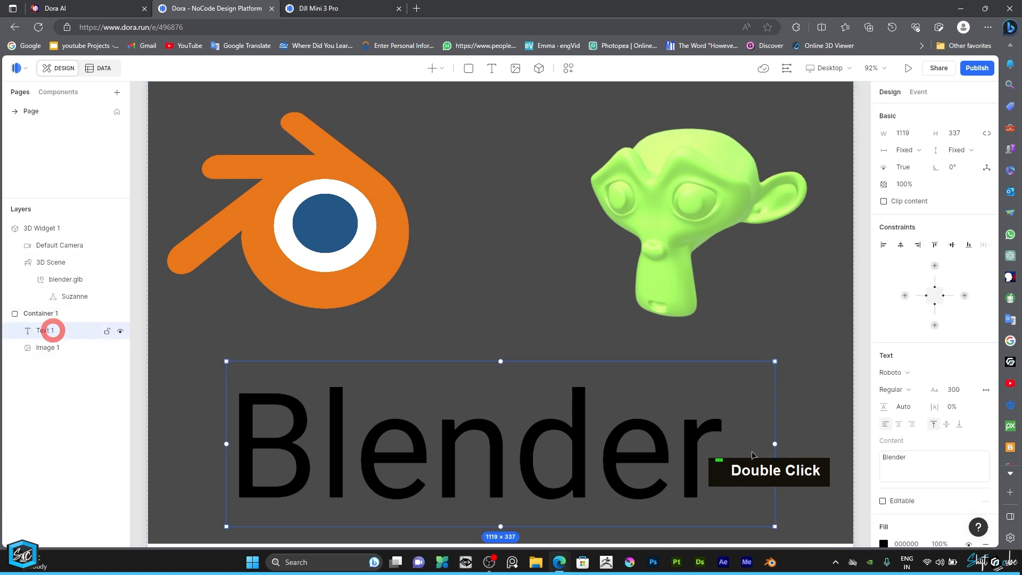
pyautogui.click(914, 373)
pyautogui.scroll(-10, 929, 479)
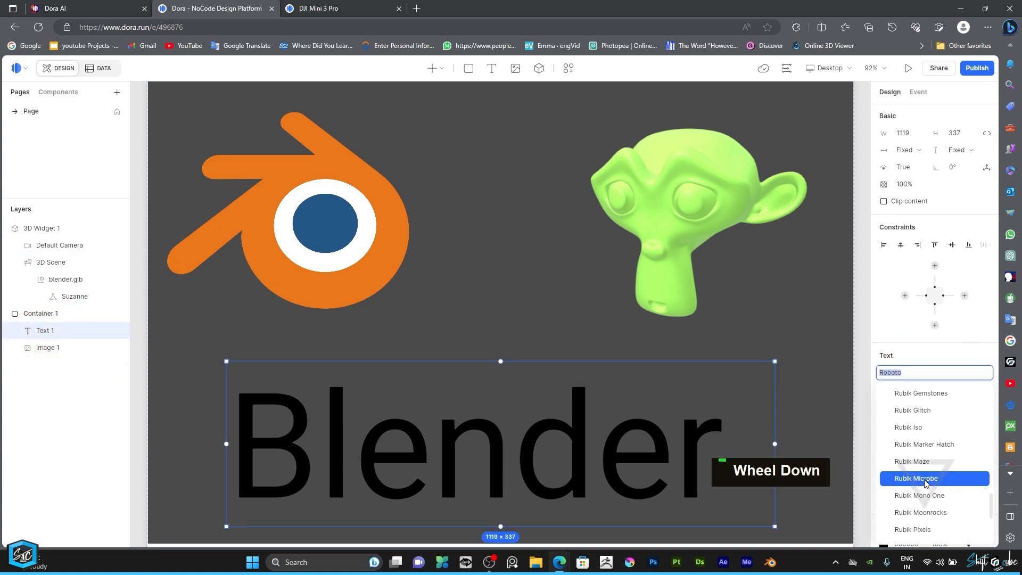
pyautogui.click(922, 508)
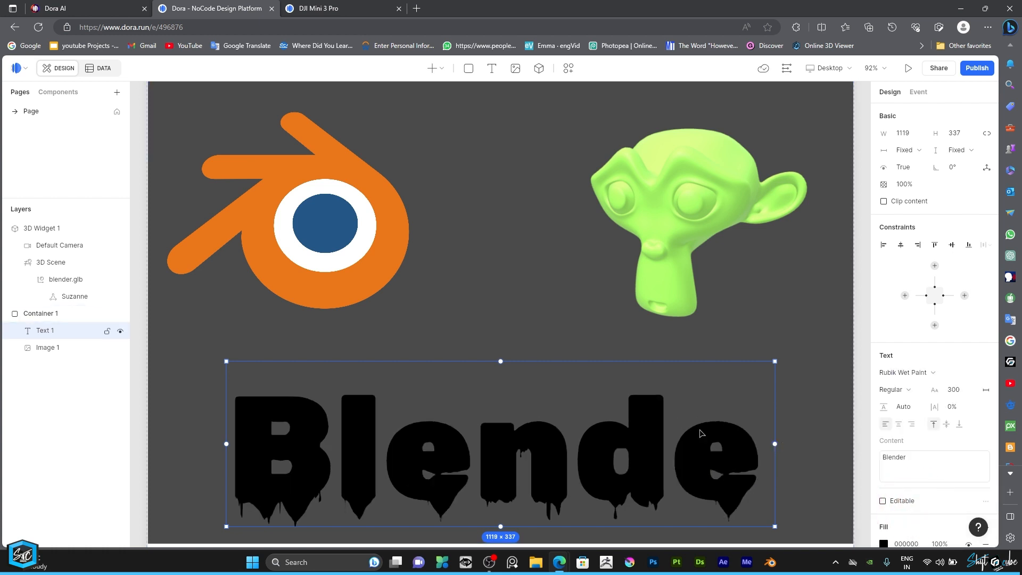
pyautogui.click(226, 444)
pyautogui.doubleClick(232, 451)
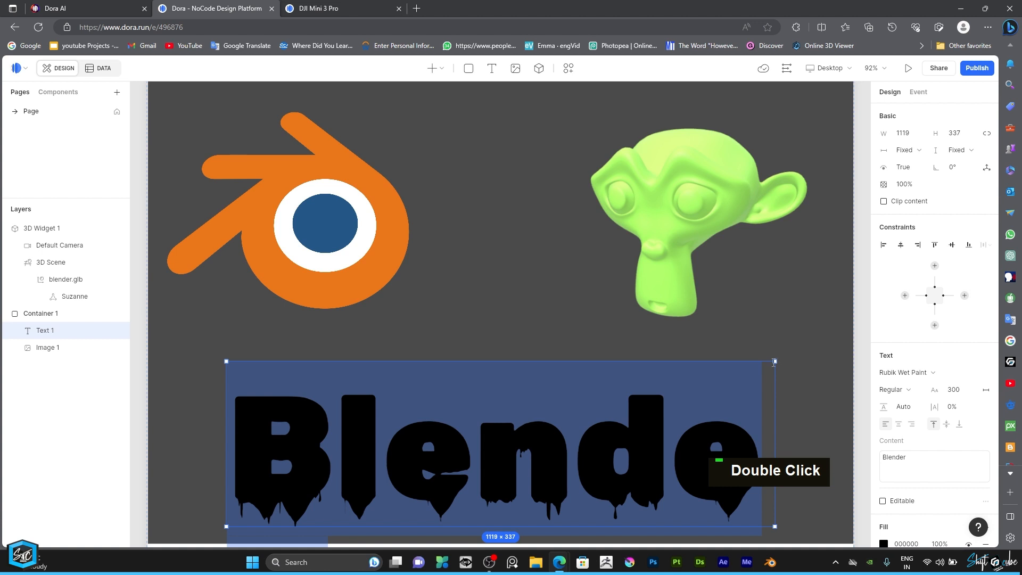
pyautogui.press('Escape')
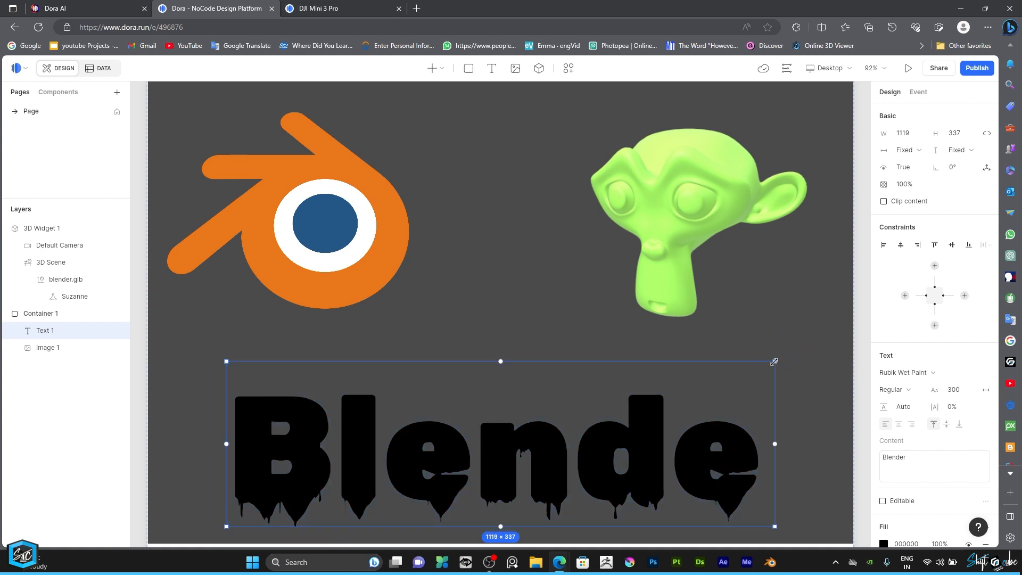
# - Enlarge the "Blender" text box to 1263 × 366 so the whole word fits on one line
pyautogui.moveTo(774, 361); pyautogui.dragTo(845, 347)
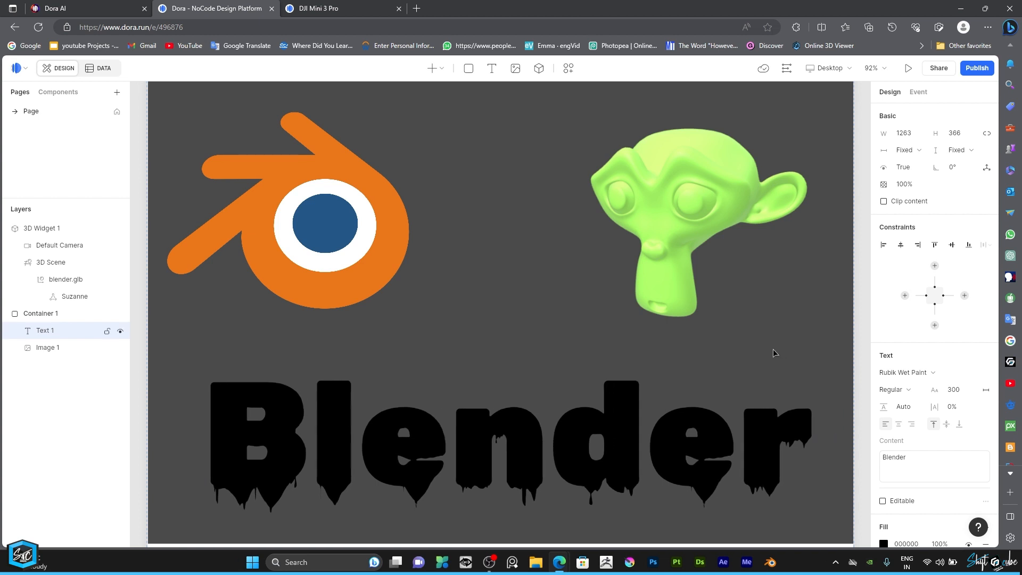
pyautogui.click(772, 353)
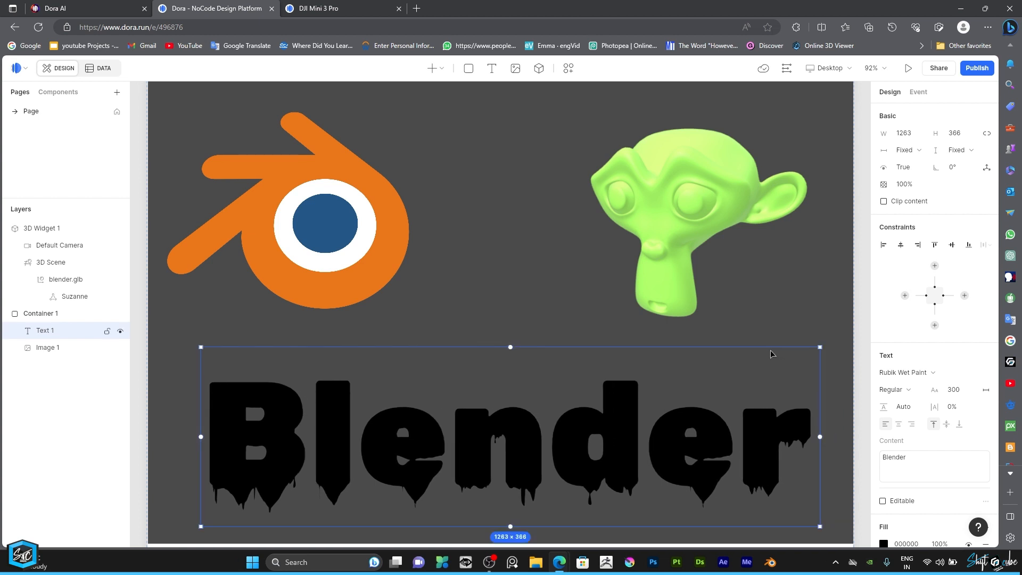
# - Change the fill colour of the "Blender" text to white (FFFFFF) and deselect it
pyautogui.scroll(-2, 930, 486)
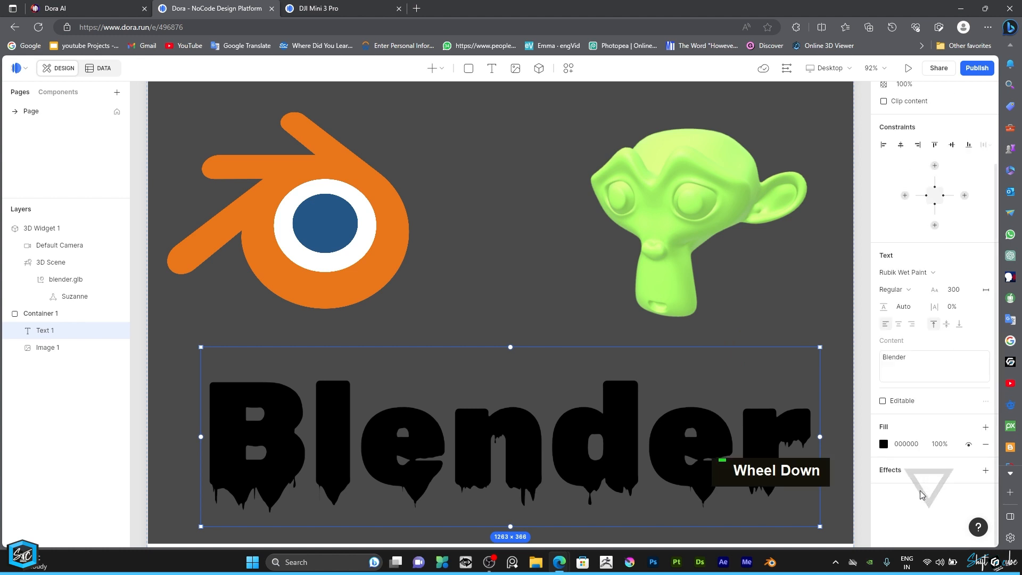
pyautogui.click(883, 443)
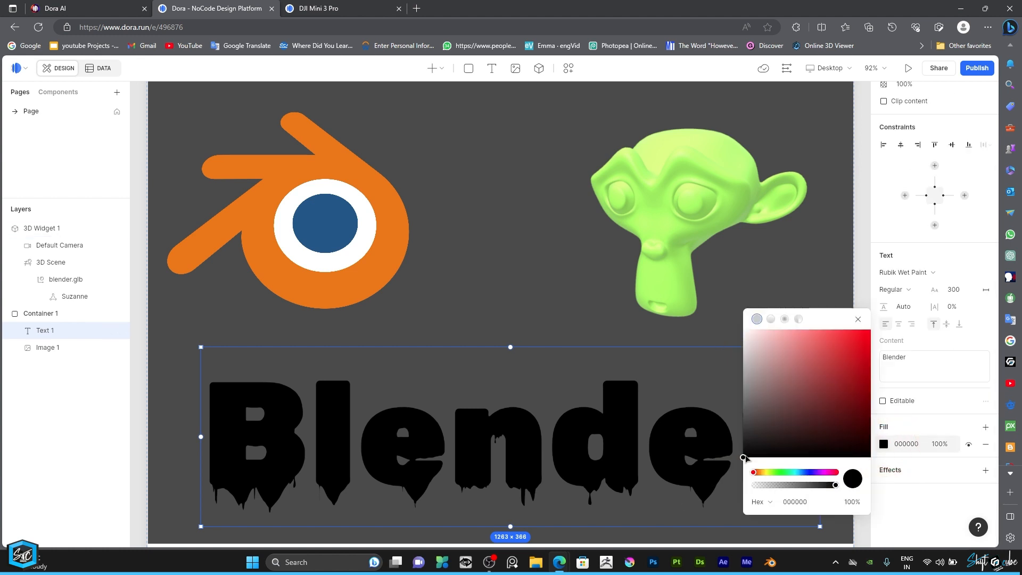
pyautogui.moveTo(744, 458); pyautogui.dragTo(743, 318)
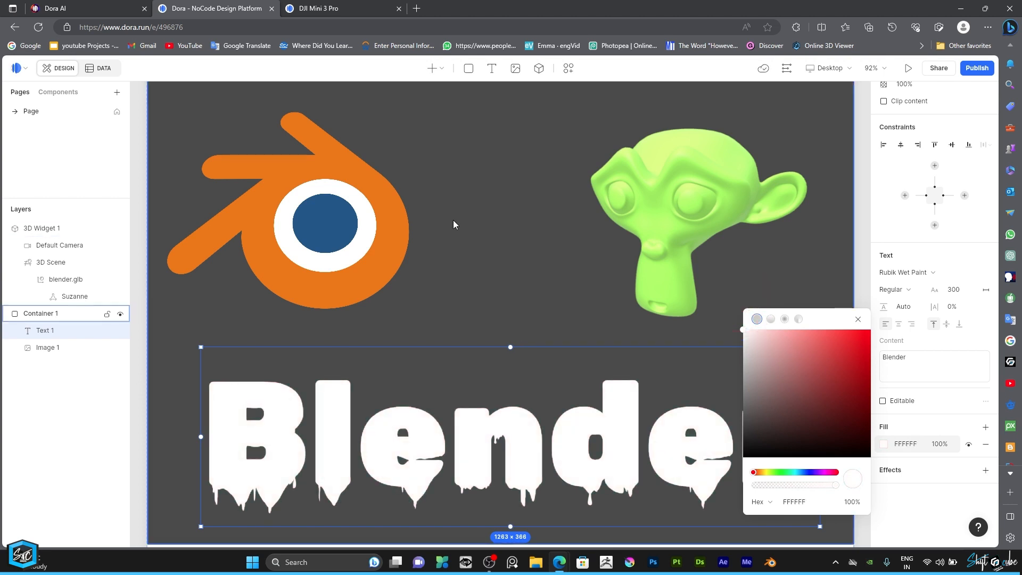
pyautogui.click(477, 232)
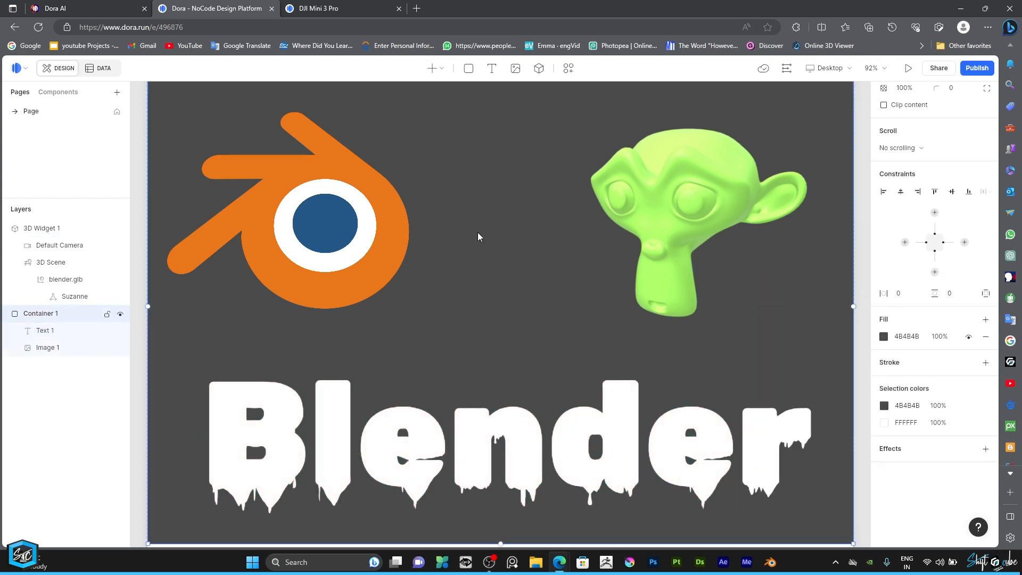
pyautogui.click(170, 358)
pyautogui.click(140, 415)
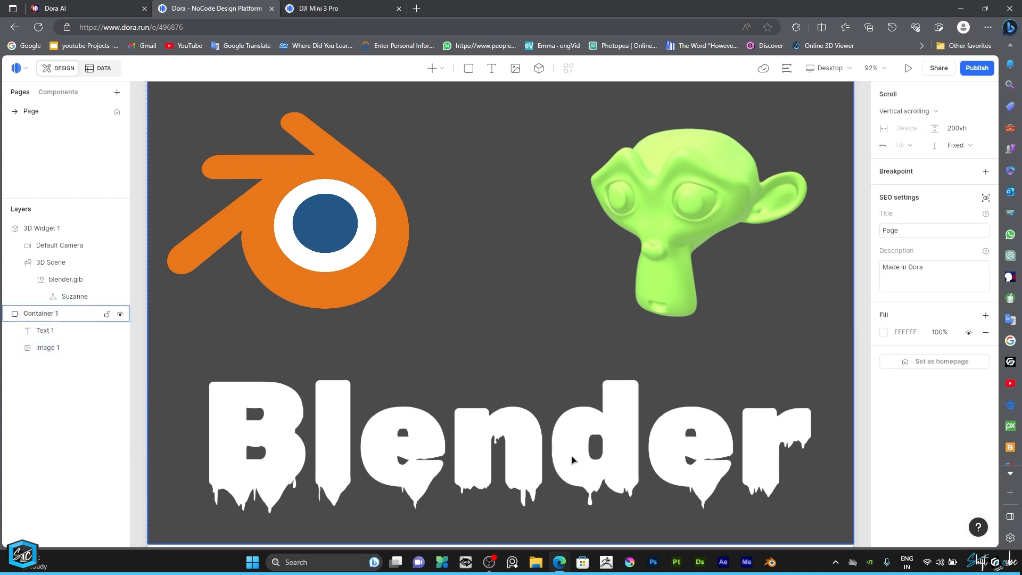
# - Look over the finished page, bring up the publishing options and inspect the custom domain entry without adding one
pyautogui.scroll(-7, 738, 403)
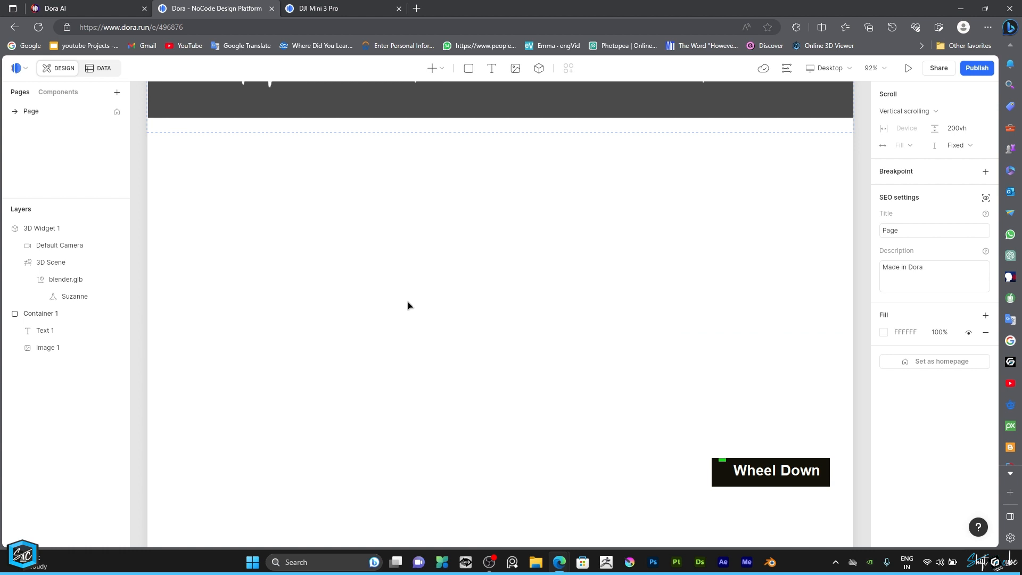
pyautogui.scroll(7, 596, 369)
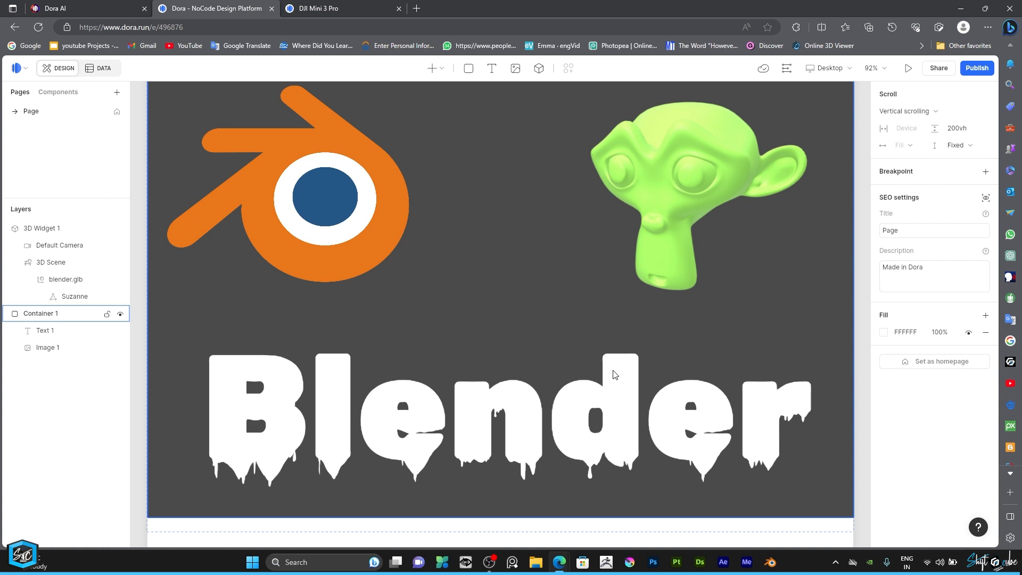
pyautogui.click(977, 73)
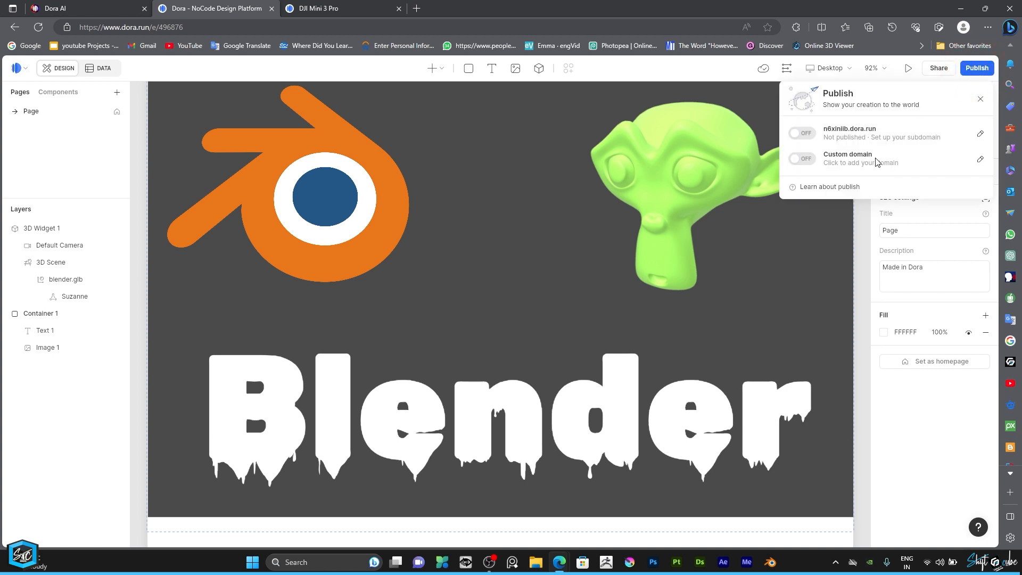
pyautogui.click(980, 159)
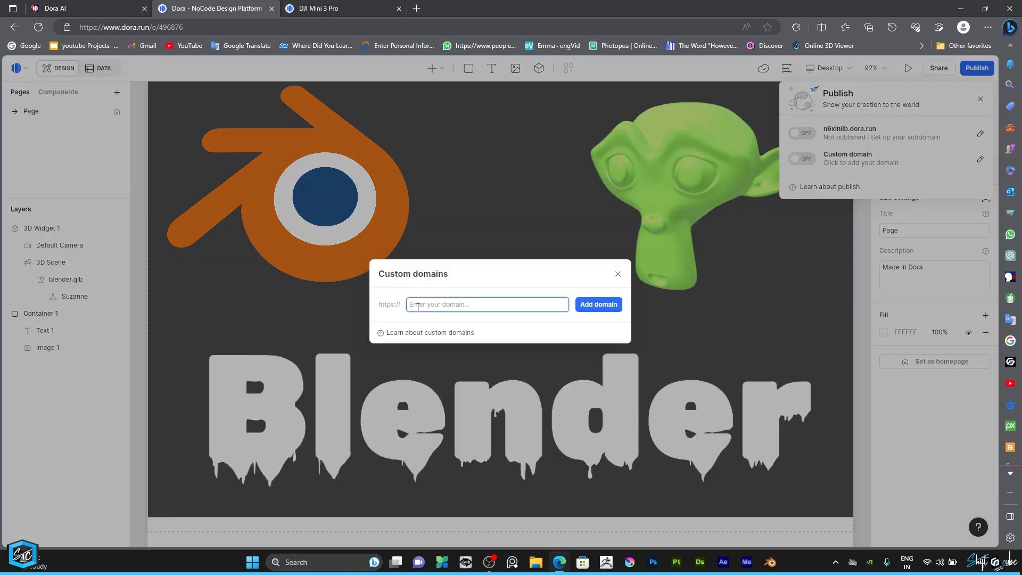
pyautogui.click(617, 274)
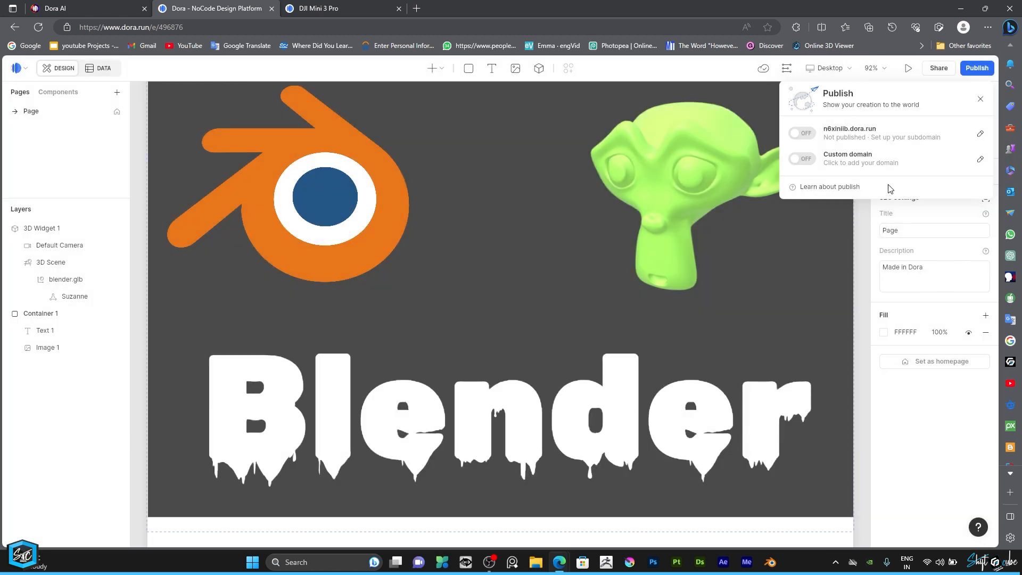
# - Set the site's subdomain to "blenderai" and publish the page at blenderai.dora.run
pyautogui.click(980, 135)
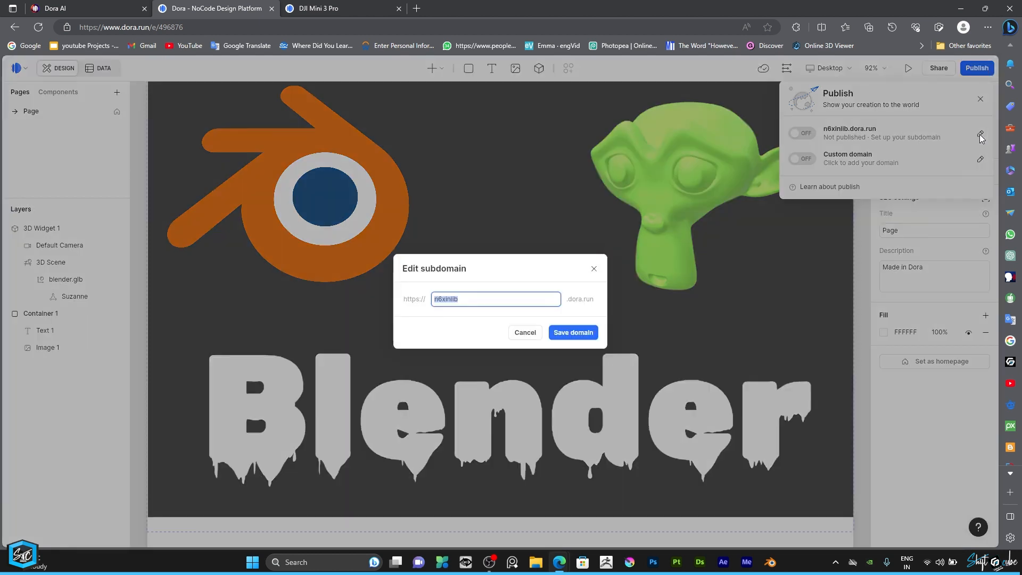
pyautogui.doubleClick(465, 298)
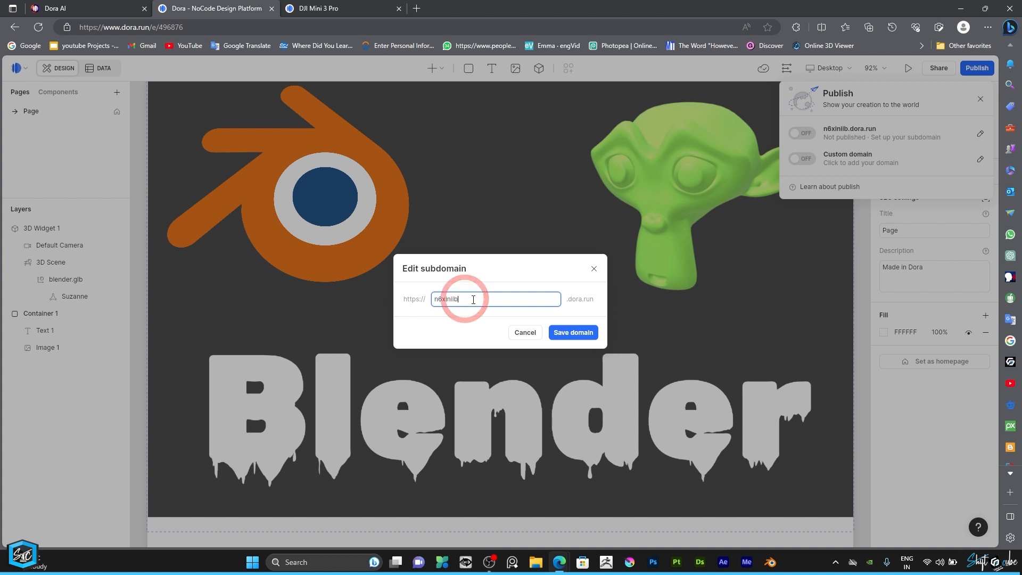
pyautogui.write('bl')
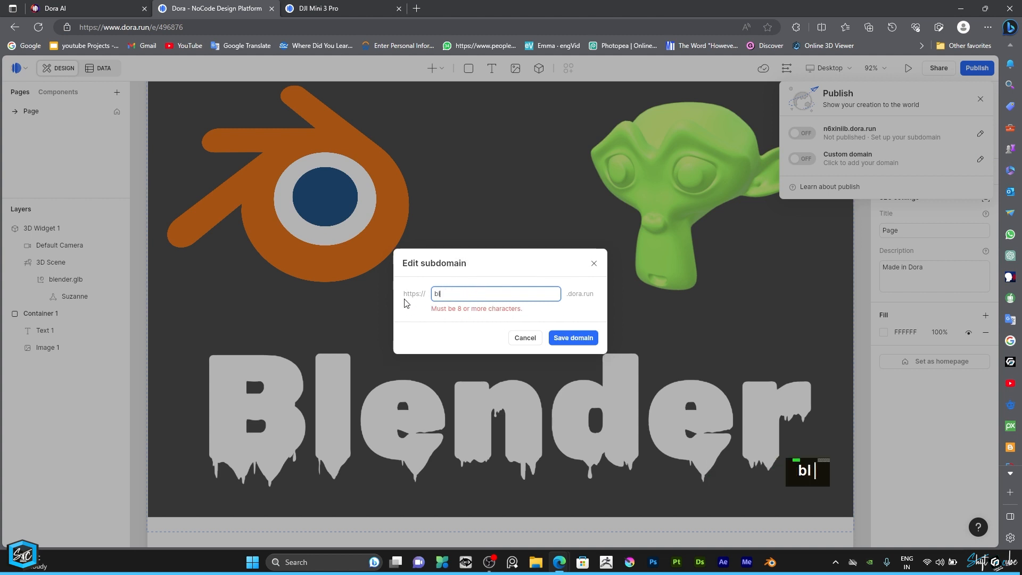
pyautogui.write('enderai')
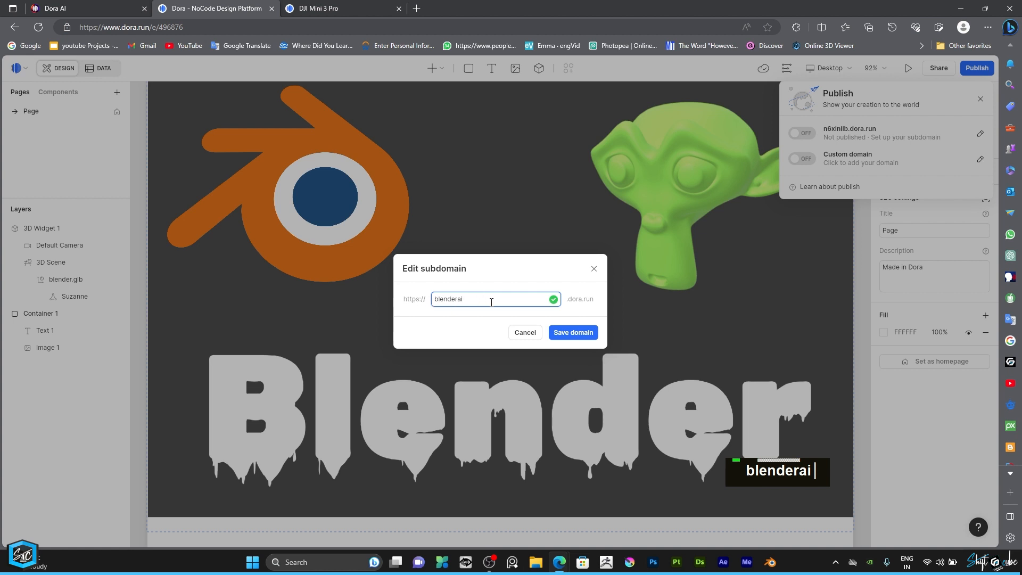
pyautogui.click(570, 332)
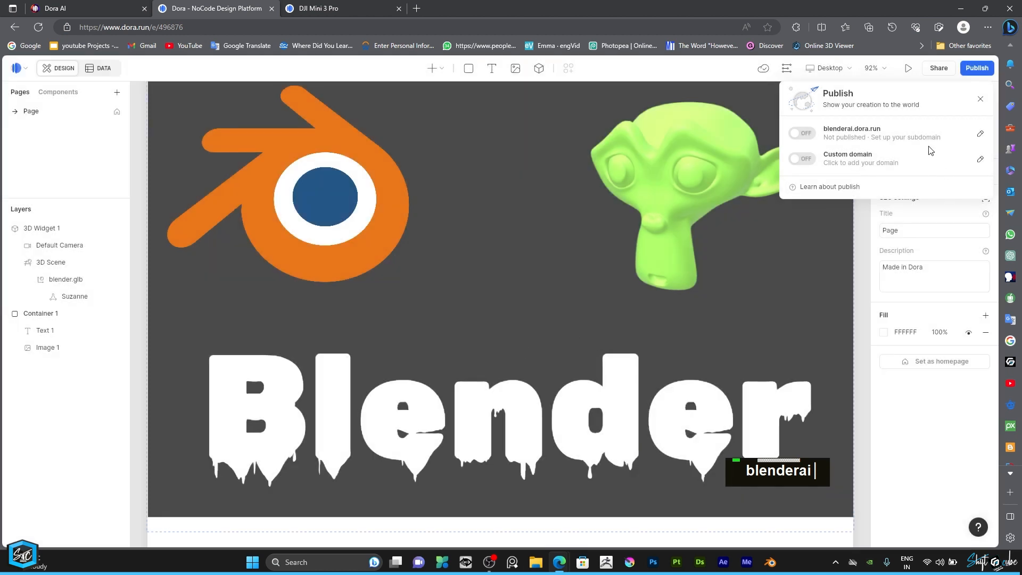
pyautogui.click(800, 134)
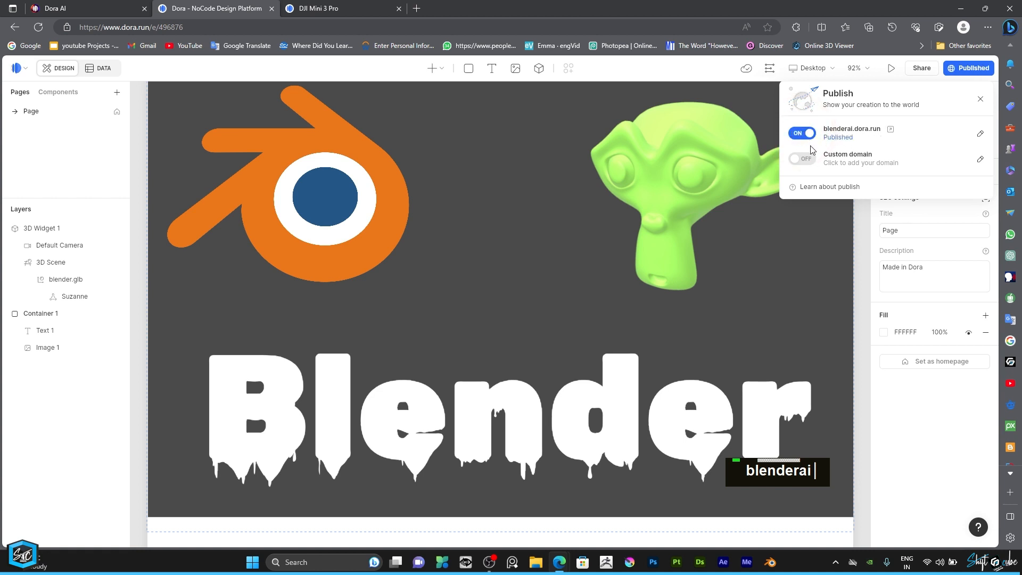
# - Open the live blenderai.dora.run site and copy its web address
pyautogui.click(890, 130)
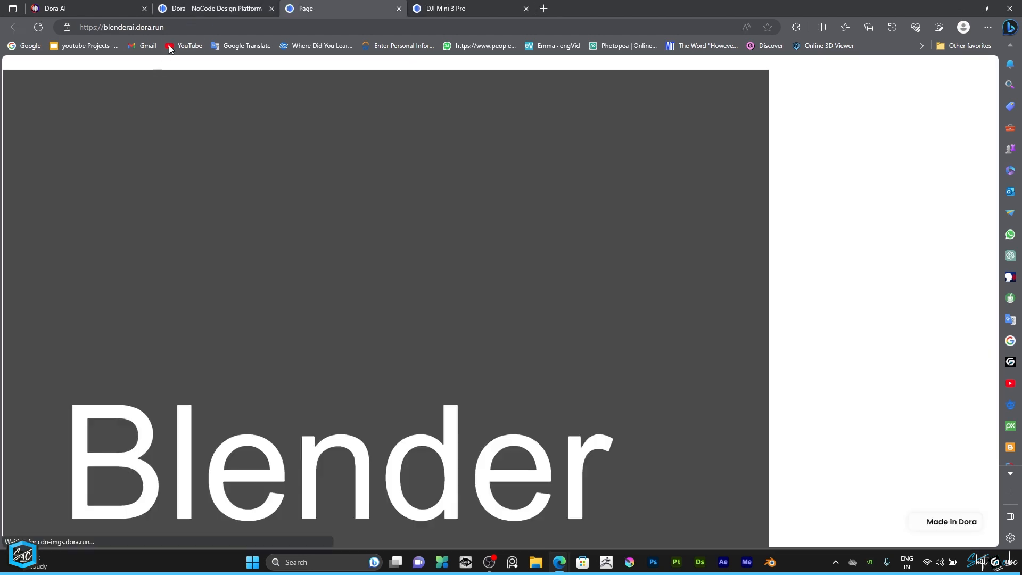
pyautogui.click(153, 28)
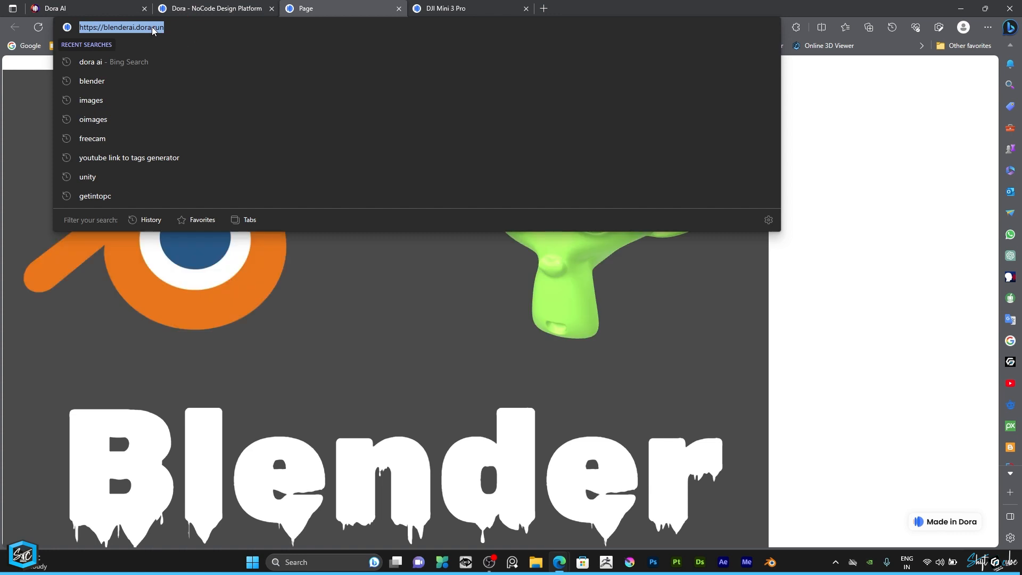
pyautogui.rightClick(153, 30)
pyautogui.click(183, 146)
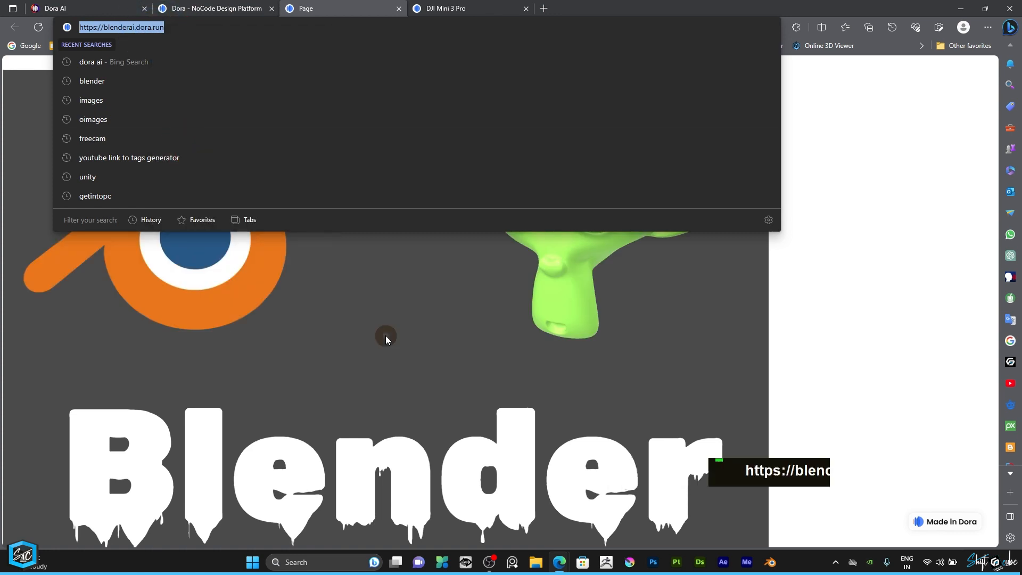
pyautogui.scroll(-5, 431, 315)
pyautogui.scroll(5, 433, 314)
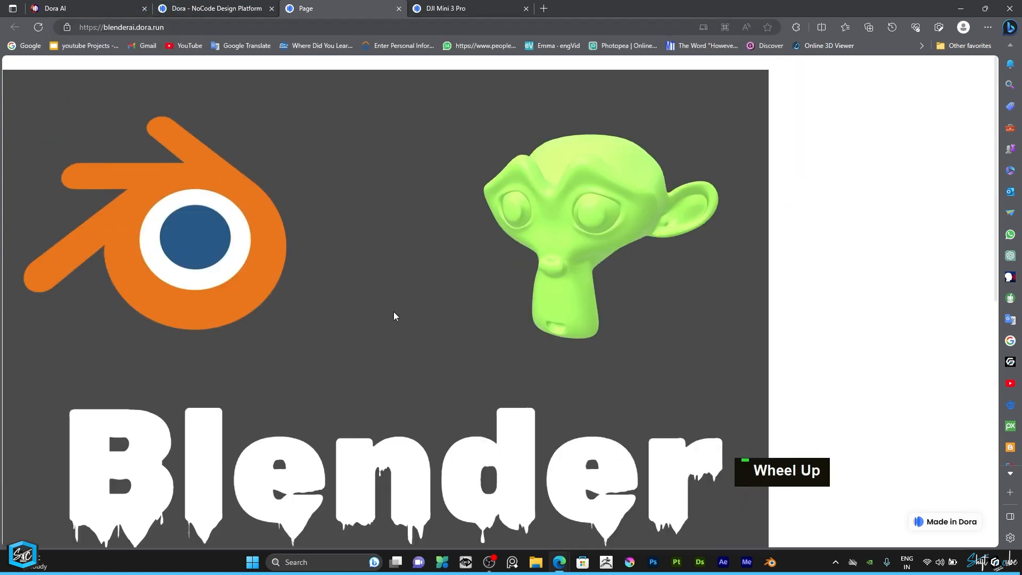
# - Leave the project for the Dora template gallery and open the AirPods Pro template in the editor
pyautogui.click(208, 9)
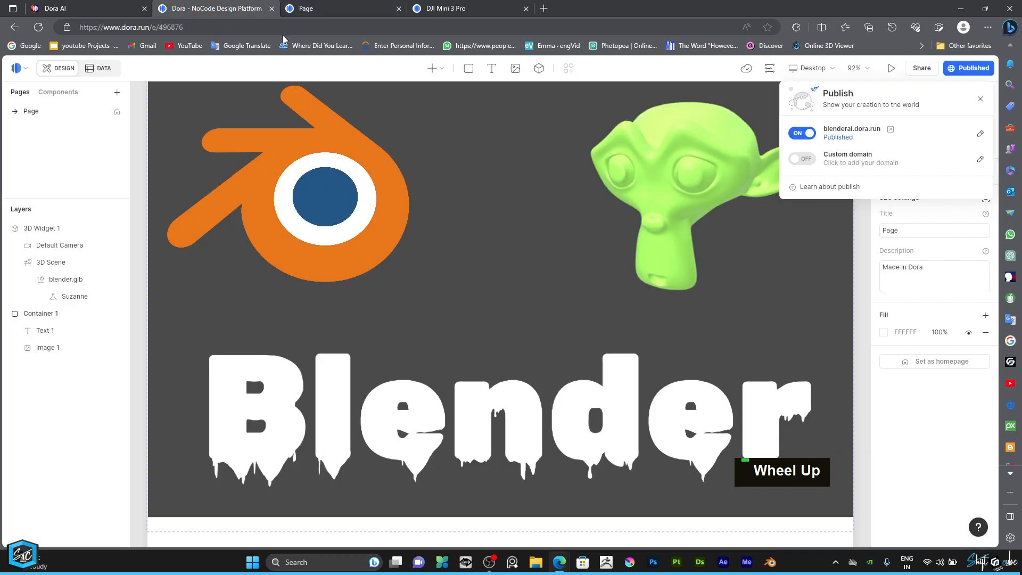
pyautogui.click(20, 69)
pyautogui.click(19, 69)
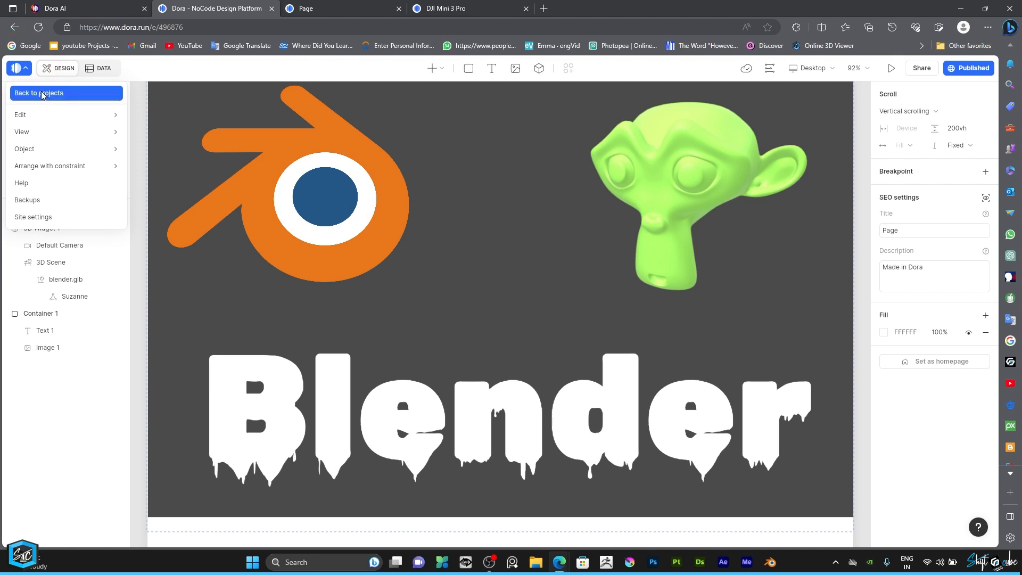
pyautogui.click(42, 94)
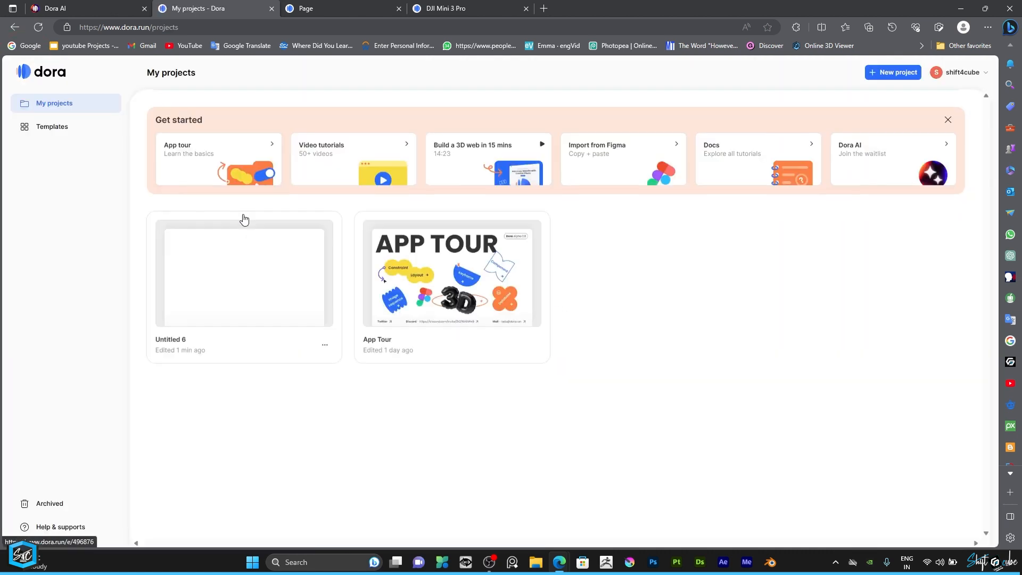
pyautogui.click(50, 131)
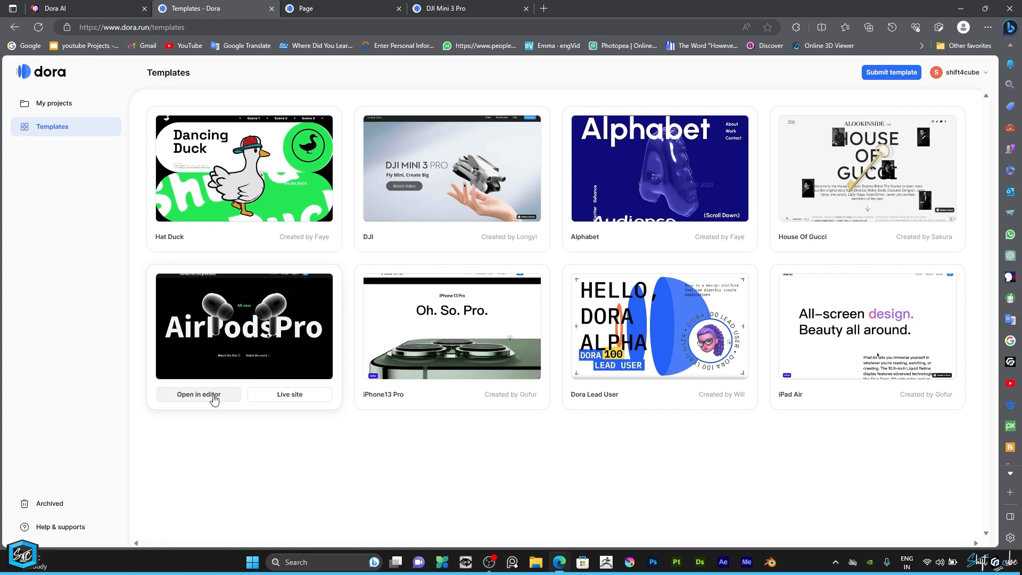
pyautogui.click(213, 394)
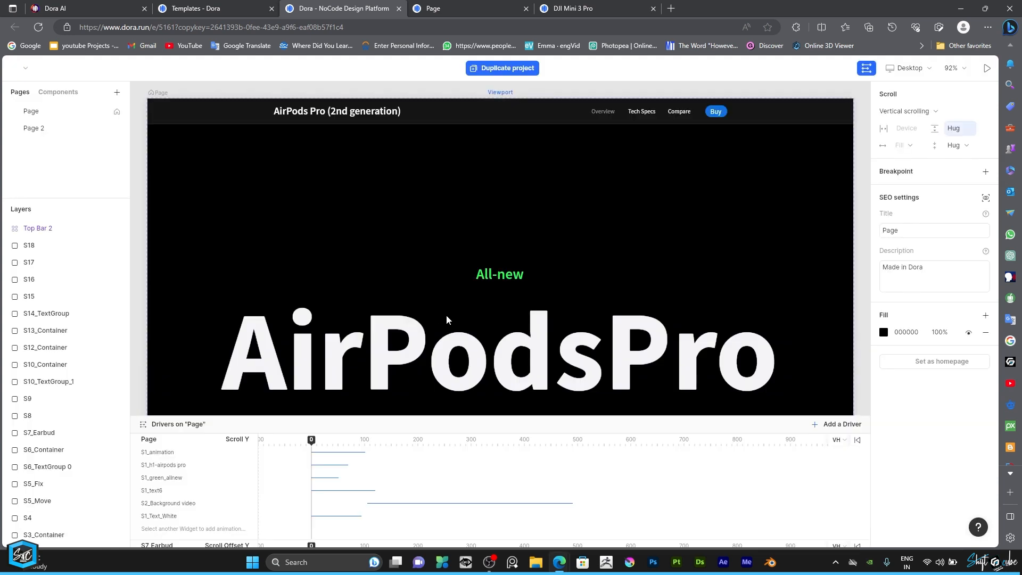
# - Examine the AirPods Pro template page from its opening earbud section down to the product description text
pyautogui.scroll(-5, 529, 260)
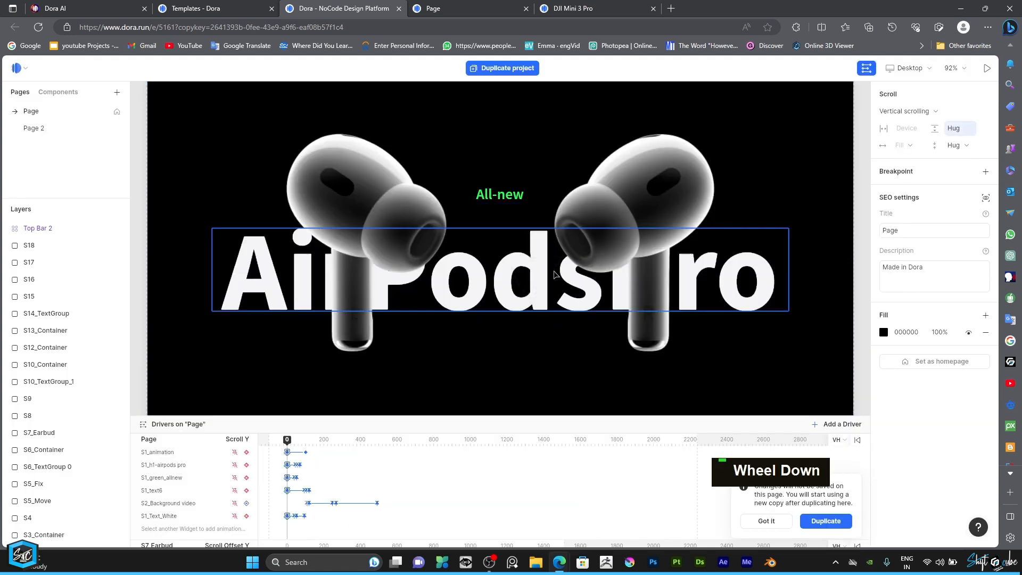
pyautogui.scroll(-5, 554, 274)
pyautogui.scroll(1, 555, 275)
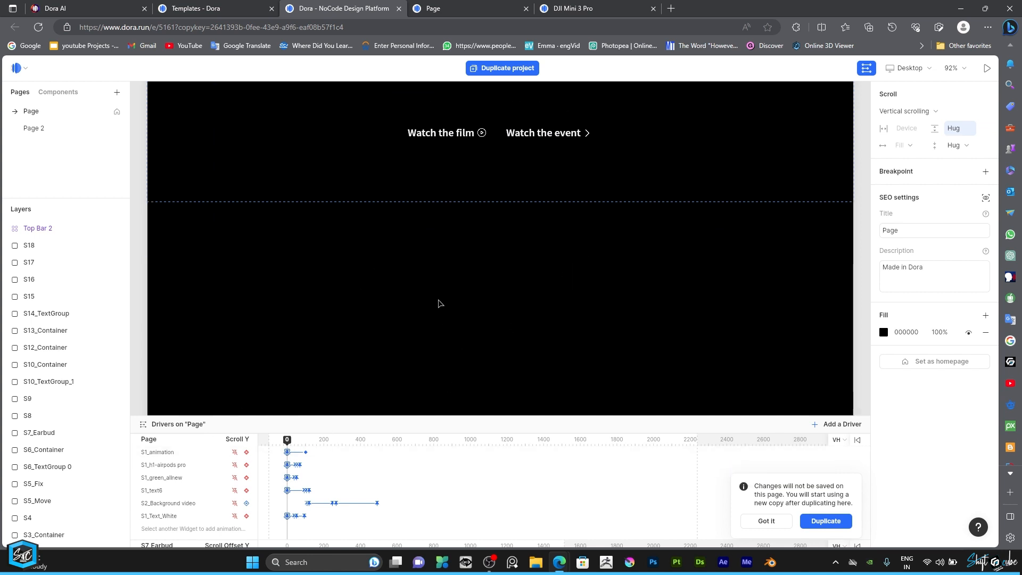
pyautogui.scroll(5, 439, 300)
pyautogui.scroll(-1, 452, 299)
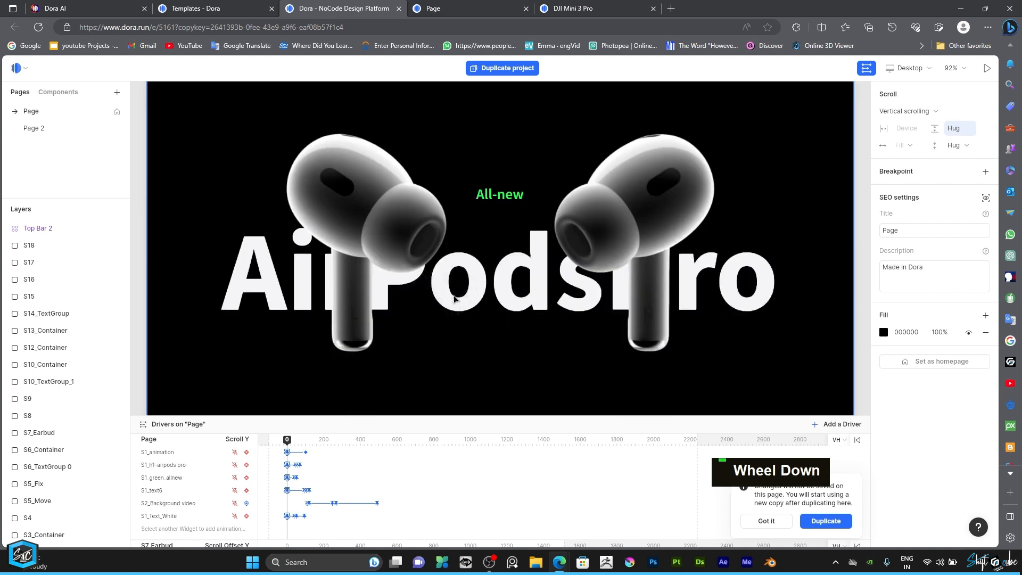
pyautogui.scroll(-1, 454, 298)
pyautogui.scroll(-4, 461, 298)
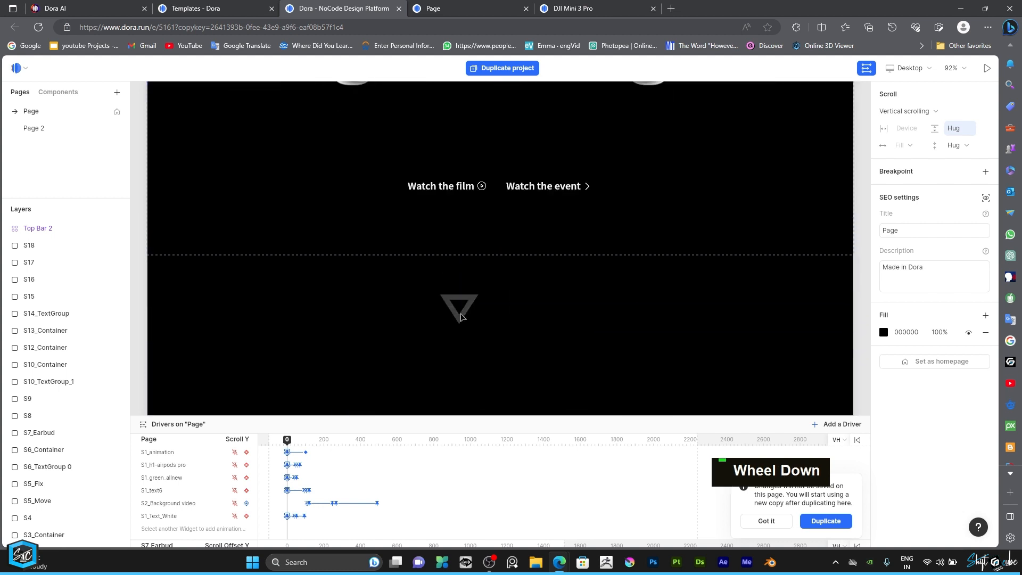
pyautogui.scroll(-5, 729, 336)
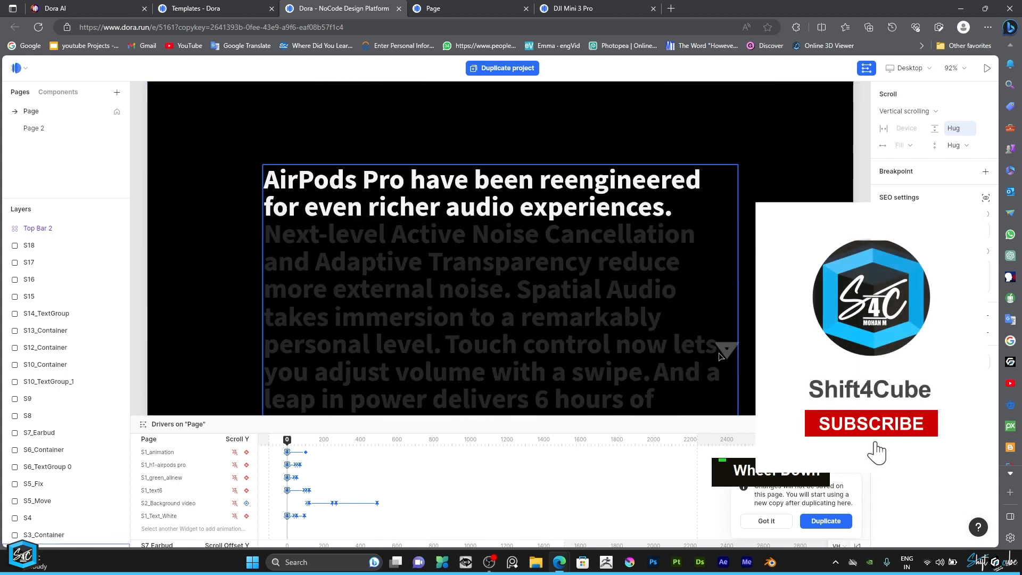